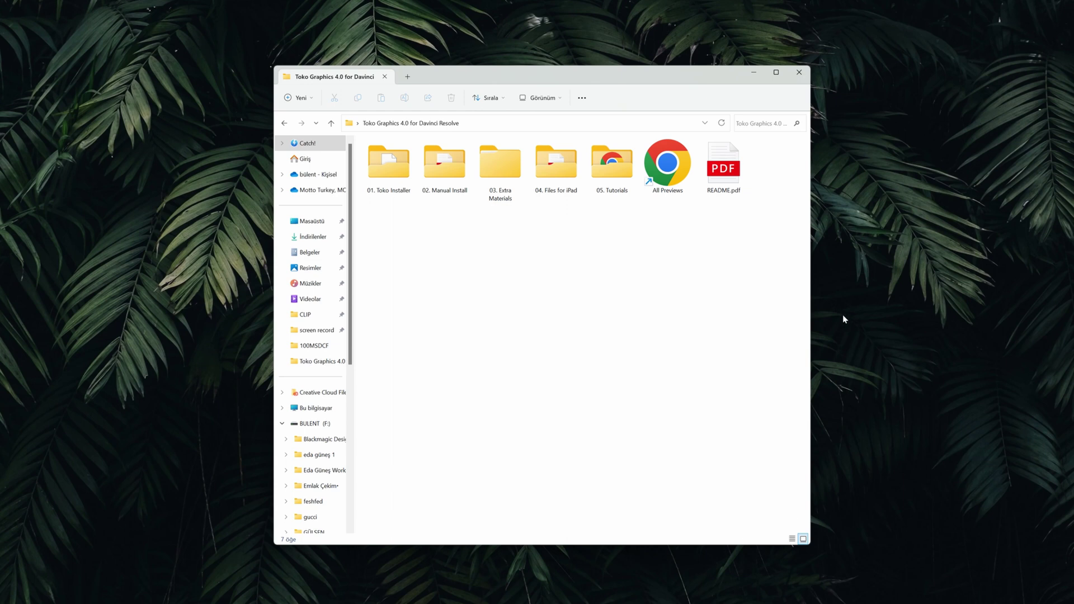
Open the All Previews page from the Toko Graphics 4.0 for Davinci Resolve folder.
left_click_drag(494, 82, 471, 84)
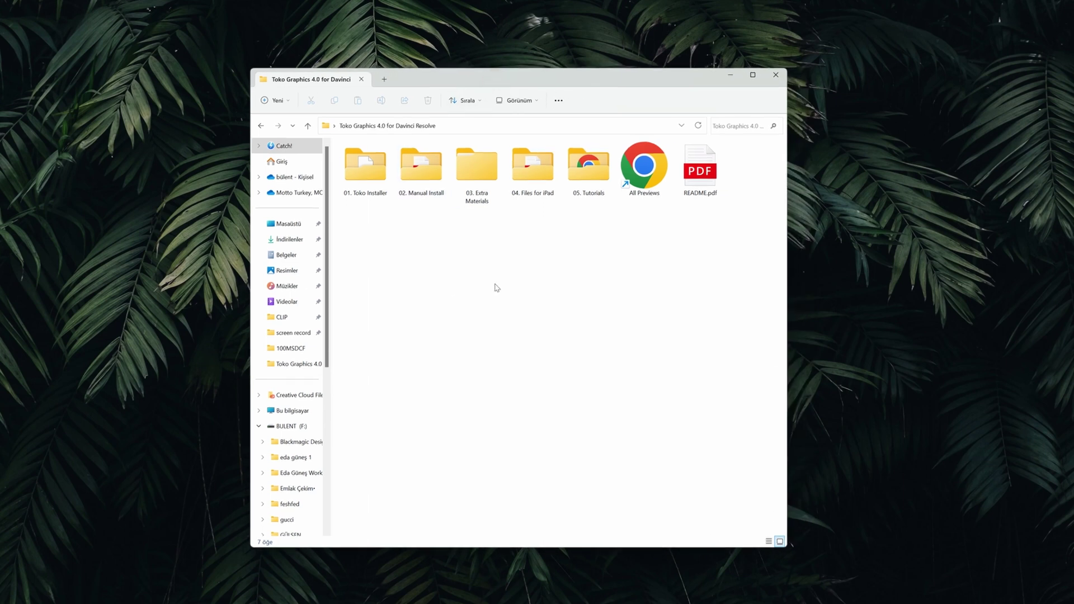
left_click(637, 202)
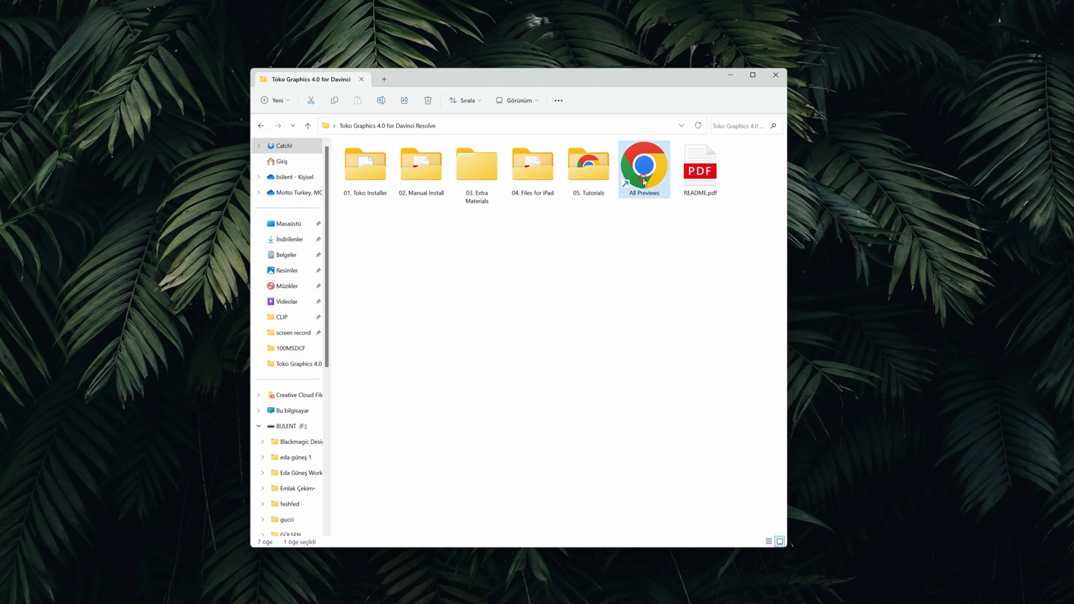
double_click(649, 181)
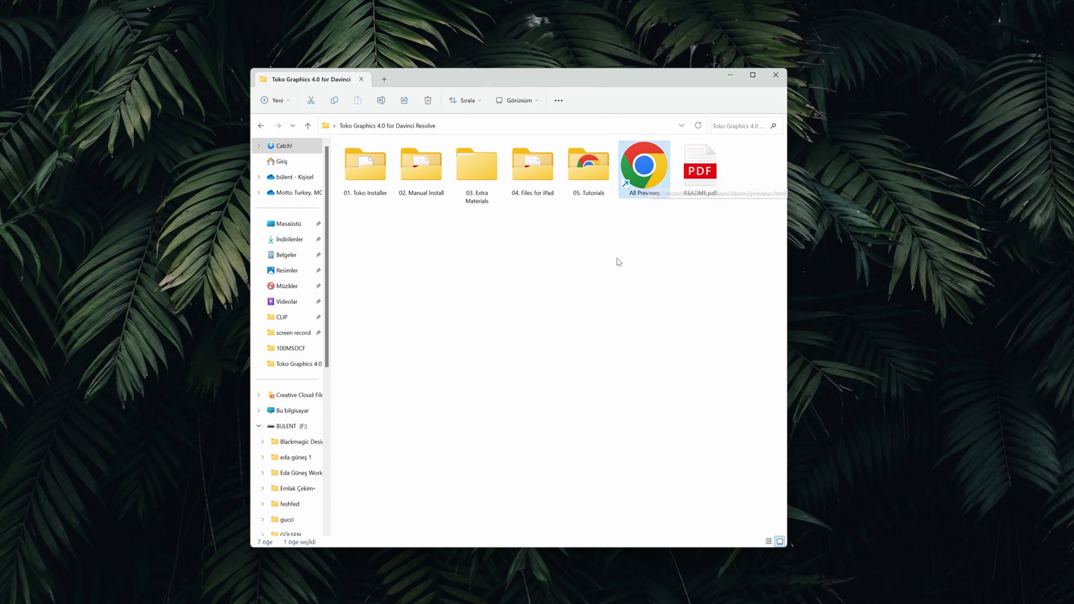
left_click(560, 306)
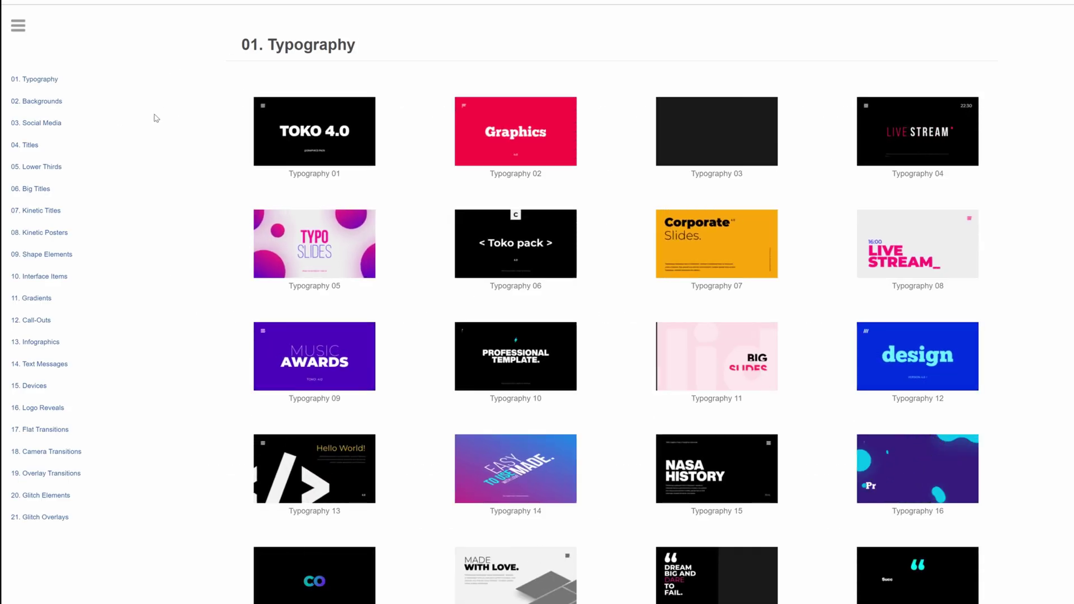
Browse the Typography and Backgrounds sections of the preview page to examine the available templates.
scroll(204, 139, "down", 8)
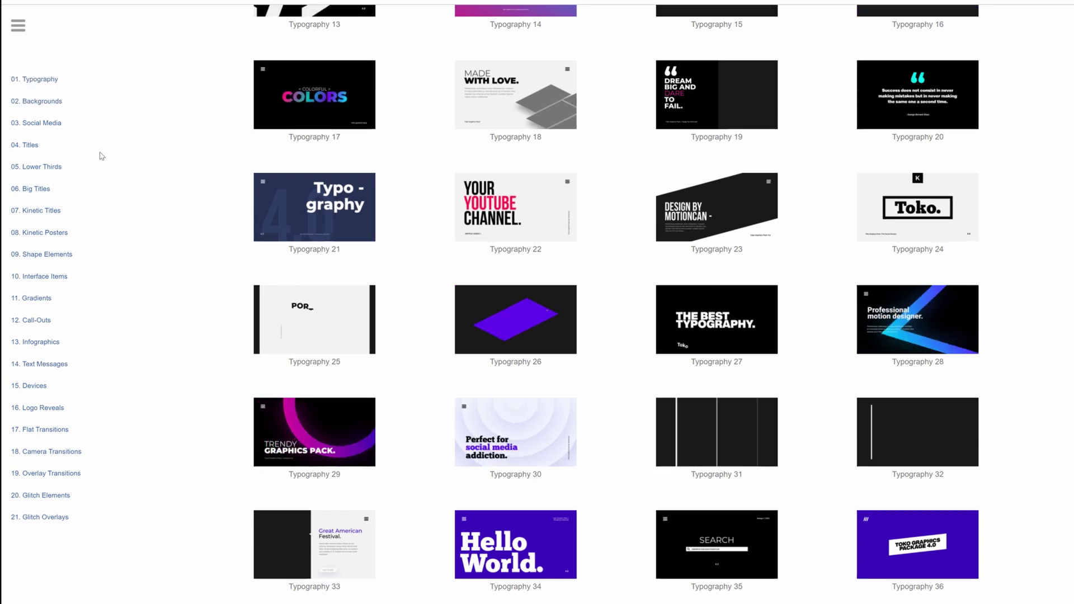
scroll(205, 173, "down", 9)
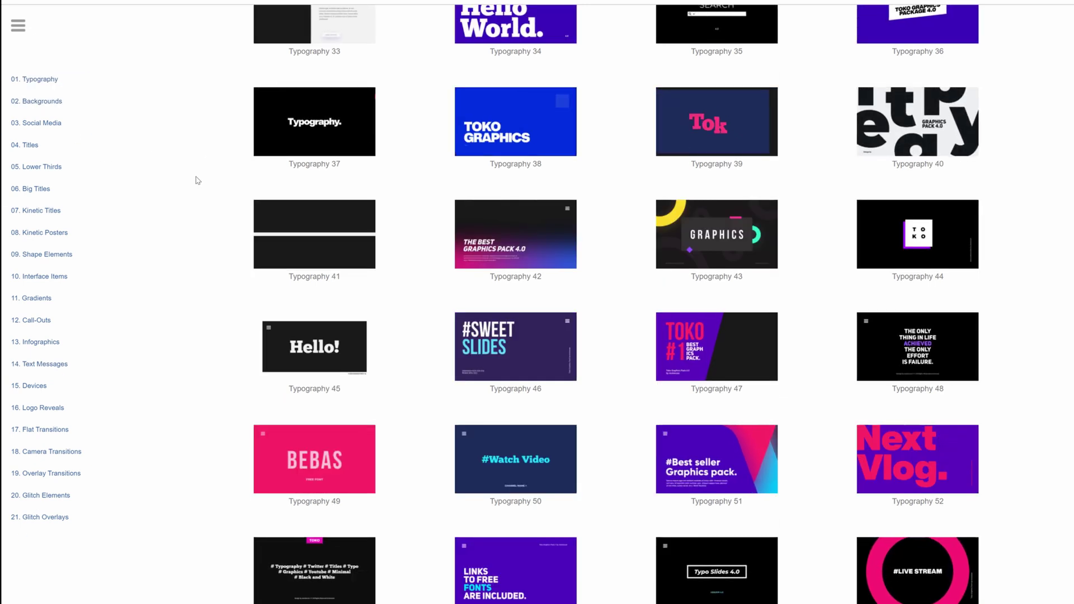
scroll(196, 180, "down", 3)
scroll(225, 186, "down", 5)
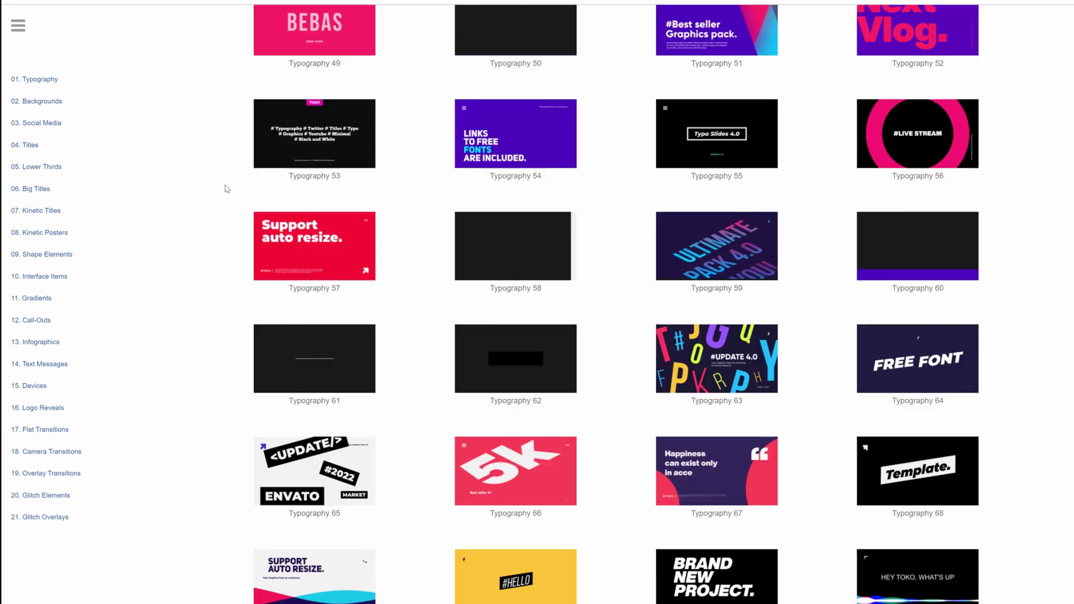
scroll(234, 189, "down", 3)
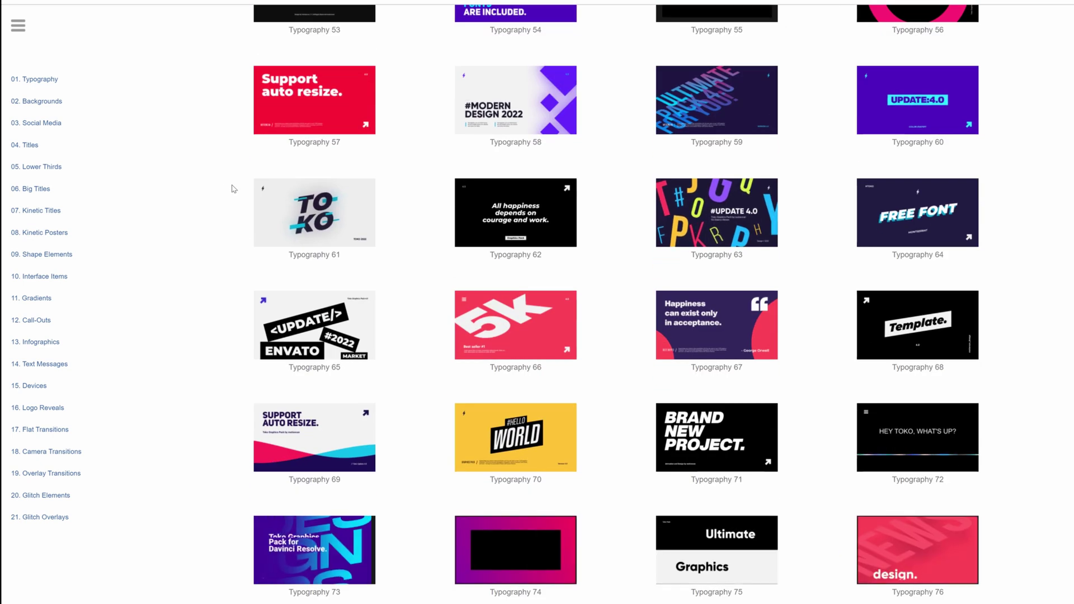
scroll(234, 188, "down", 4)
scroll(521, 286, "down", 4)
scroll(521, 286, "down", 12)
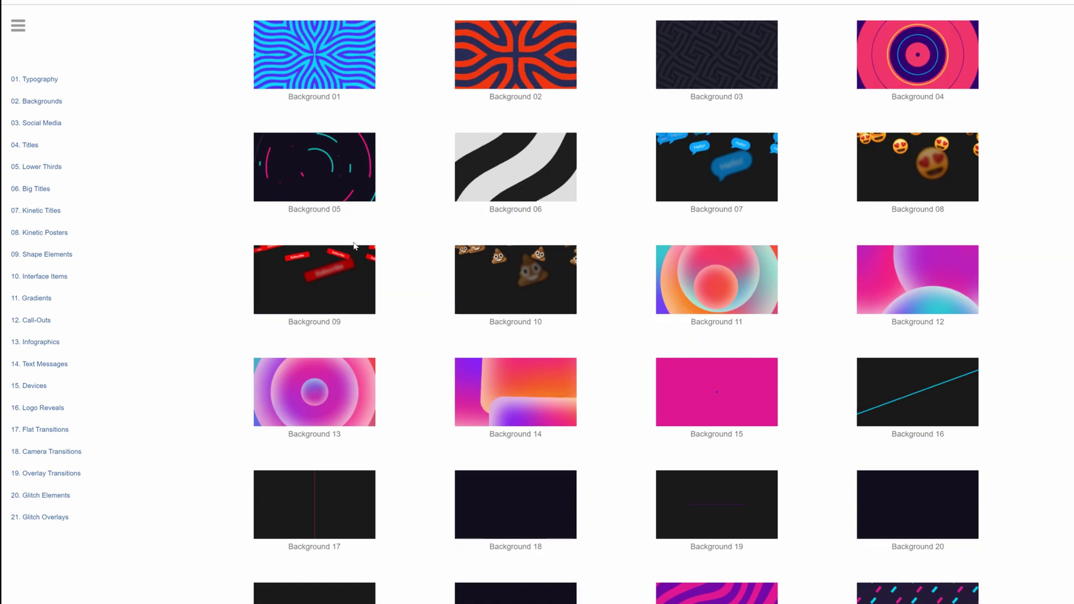
scroll(173, 180, "down", 4)
scroll(587, 381, "down", 9)
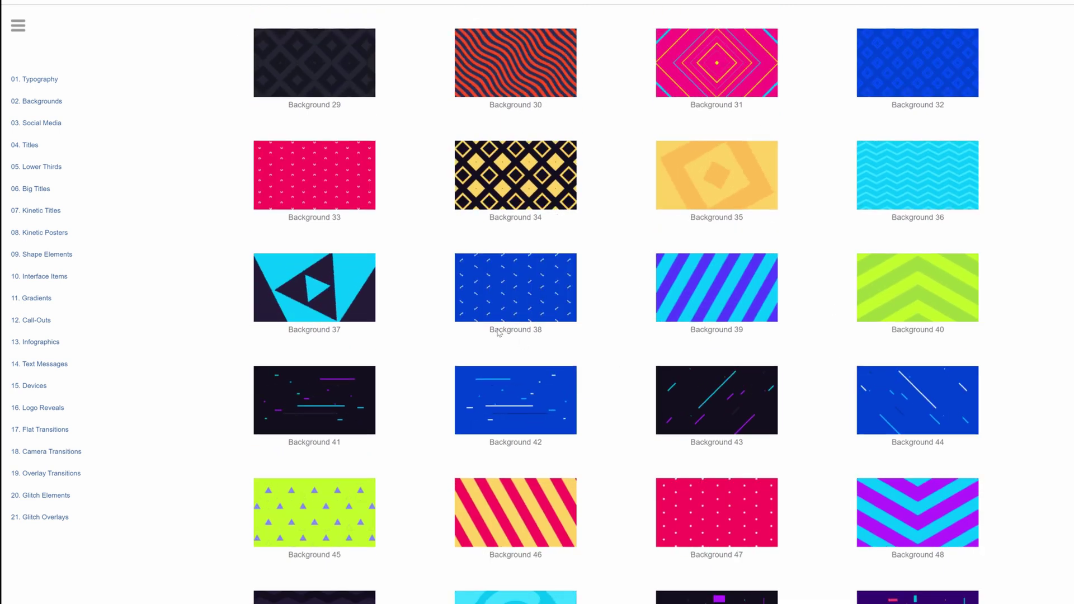
scroll(602, 321, "down", 15)
scroll(238, 292, "down", 5)
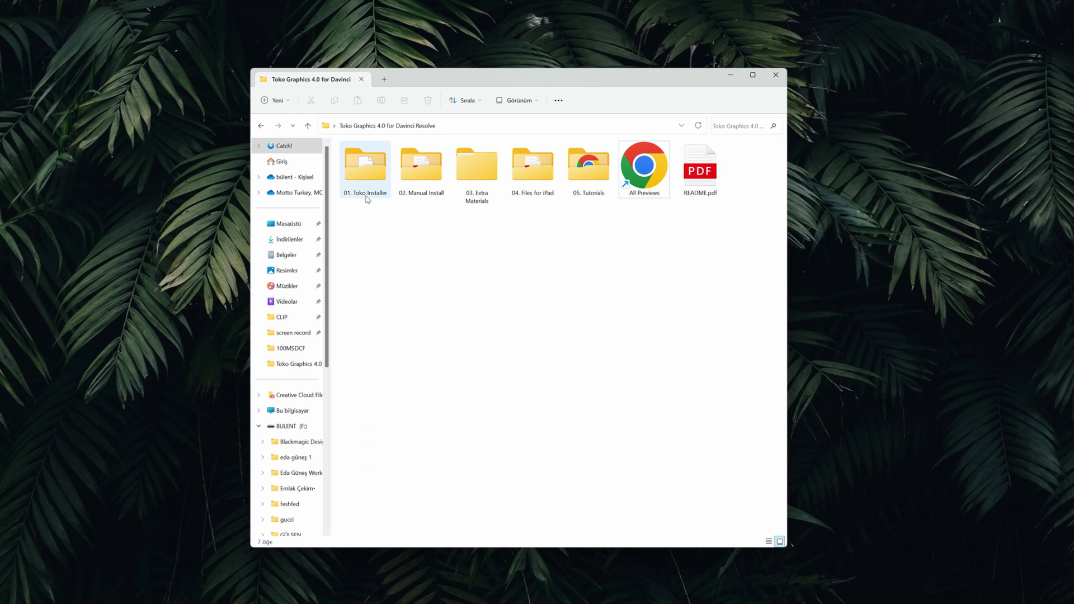
Open README.pdf, review the required-fonts notice and the font download links, and close the document.
double_click(700, 169)
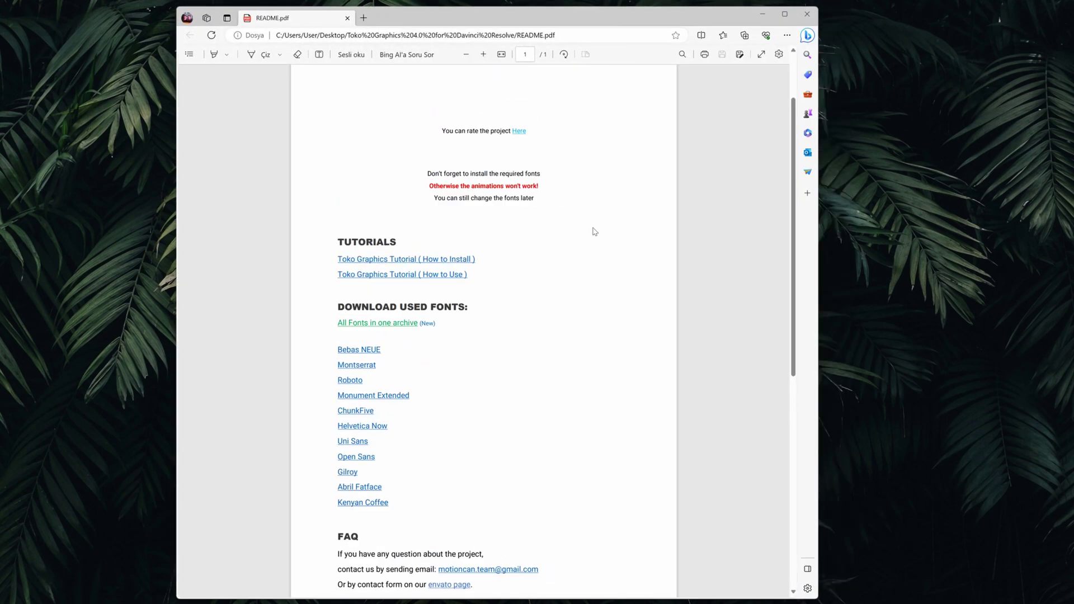
scroll(595, 230, "up", 2)
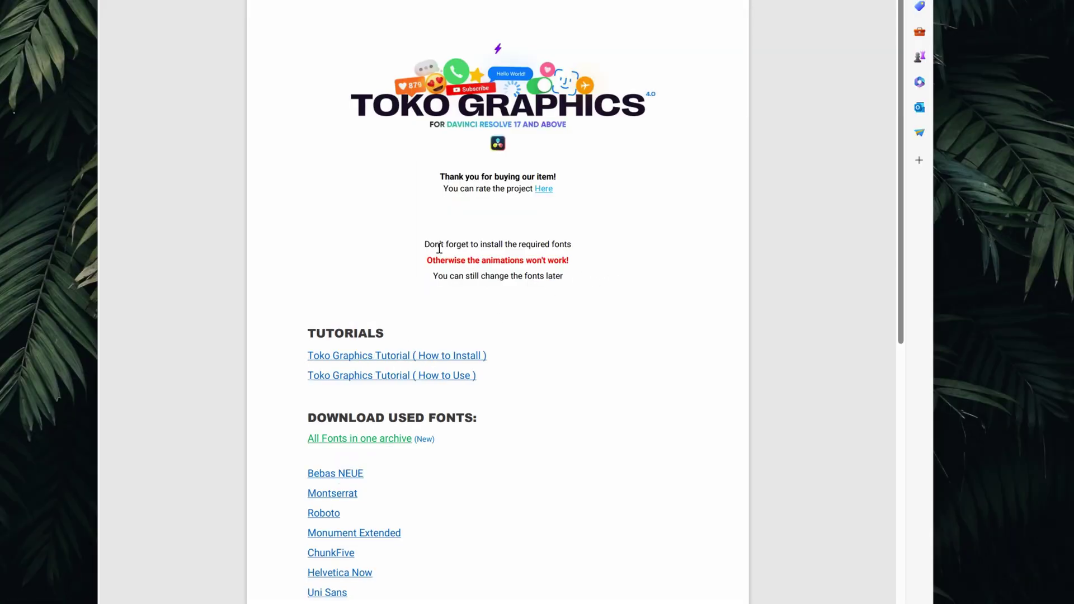
left_click_drag(481, 259, 564, 263)
left_click(602, 250)
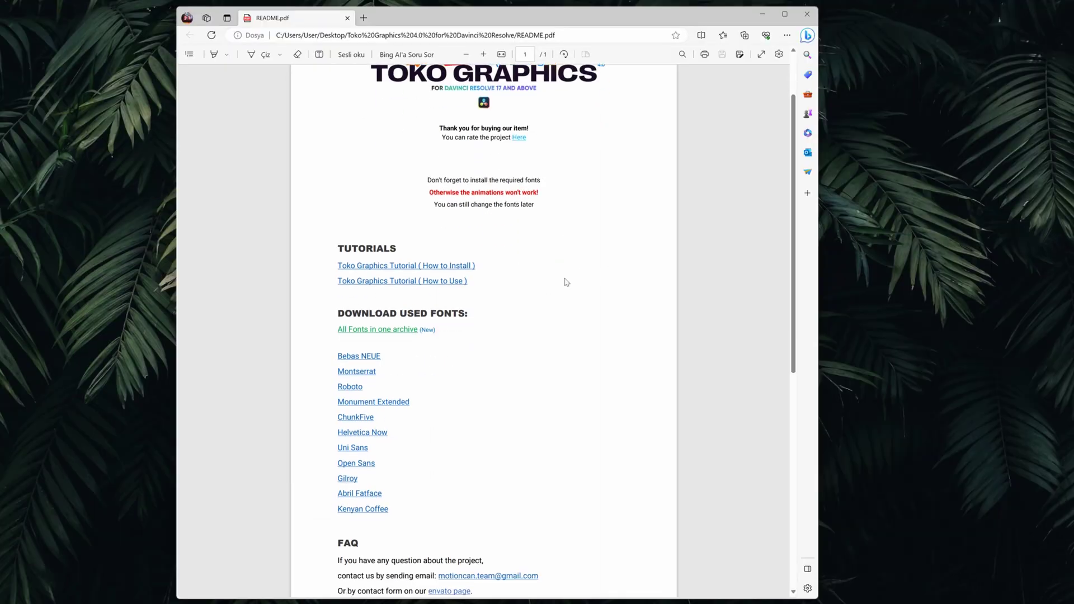
scroll(605, 375, "down", 2)
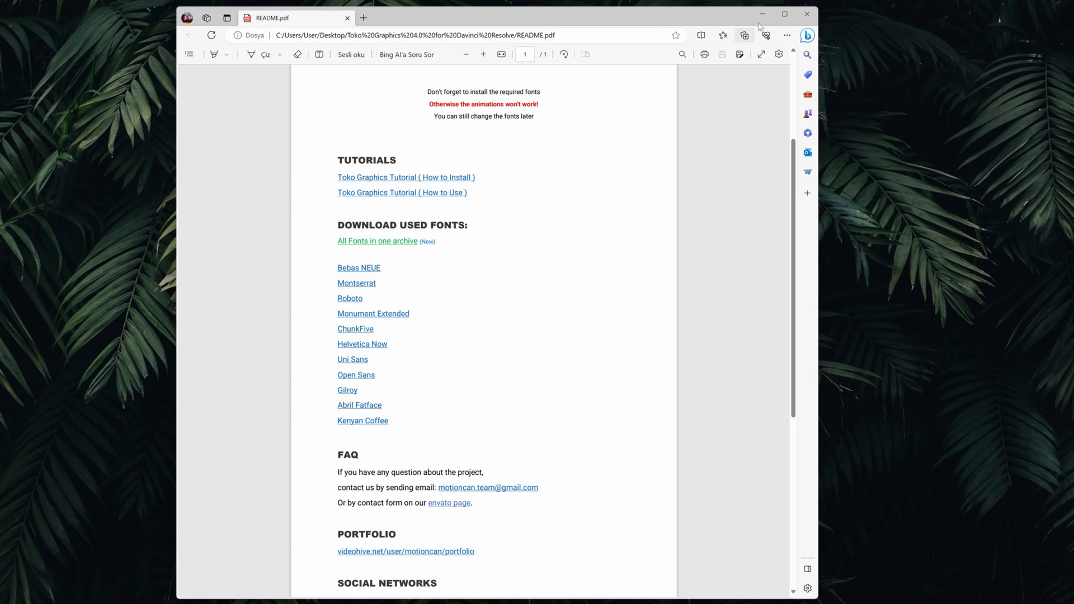
left_click(807, 15)
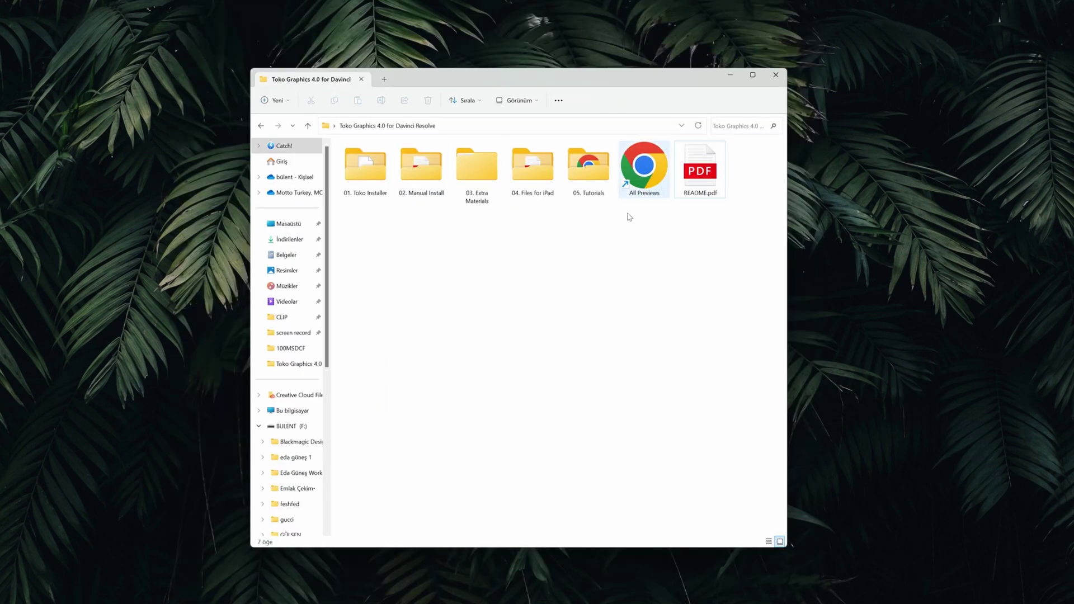
Open 03. Extra Materials > Glitch FX > Elements > Colorful and look through its glitch element clips.
left_click(369, 179)
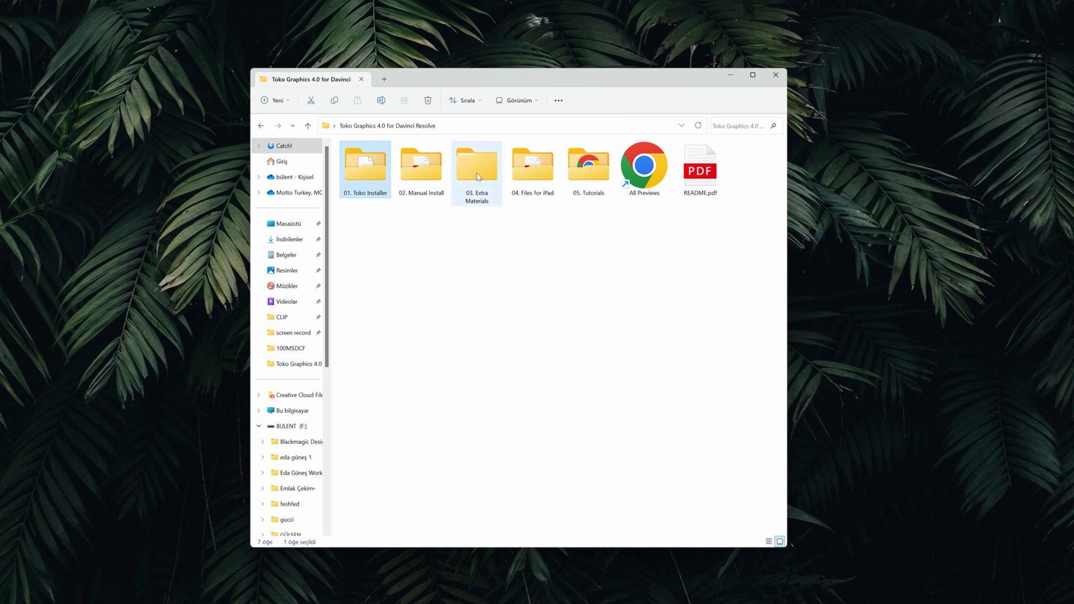
double_click(478, 177)
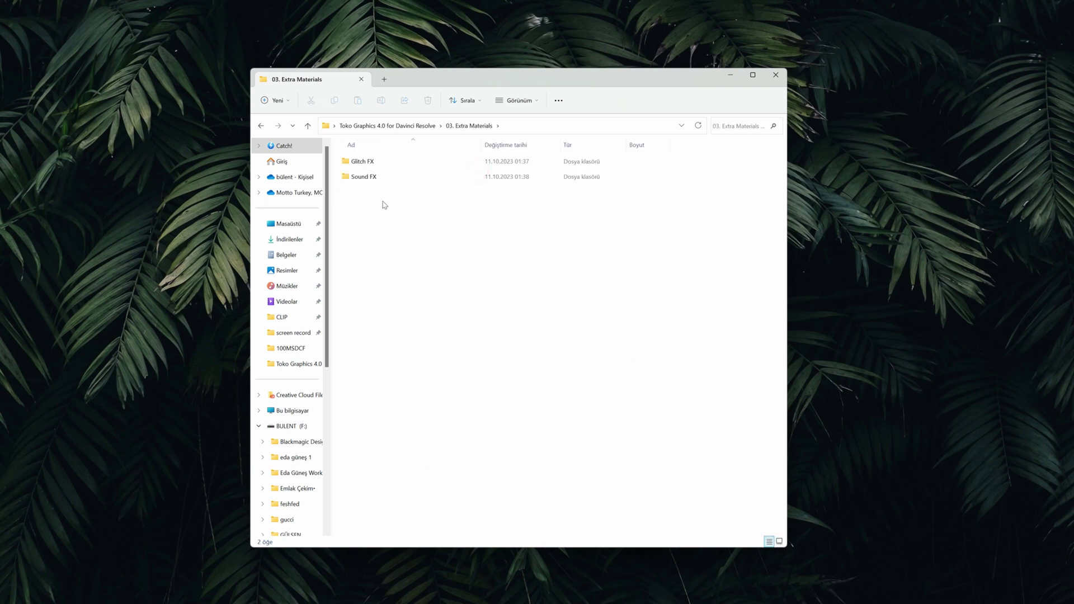
double_click(371, 163)
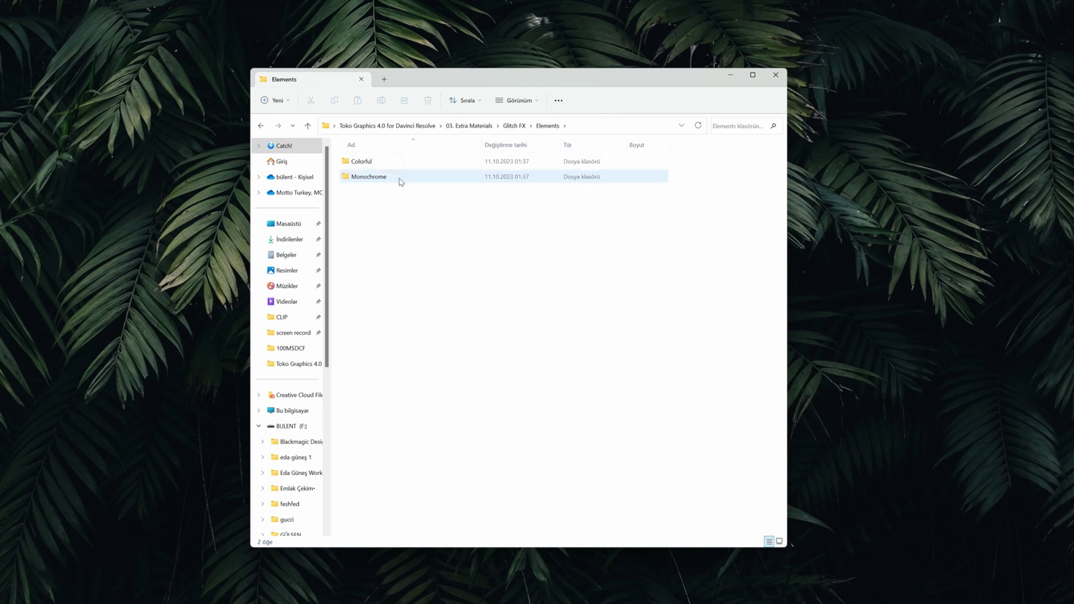
left_click(390, 162)
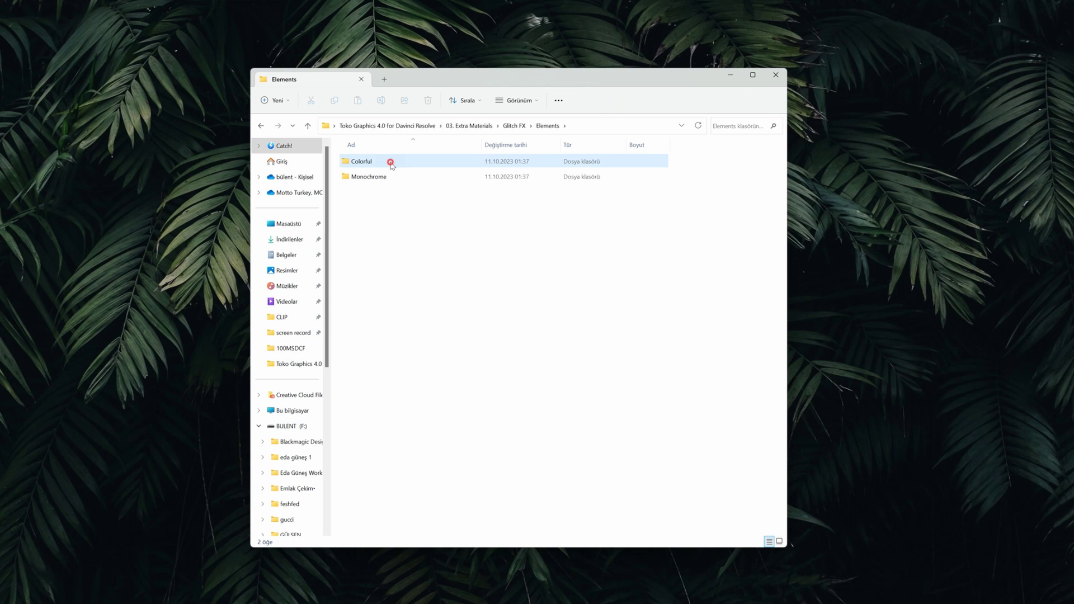
double_click(391, 163)
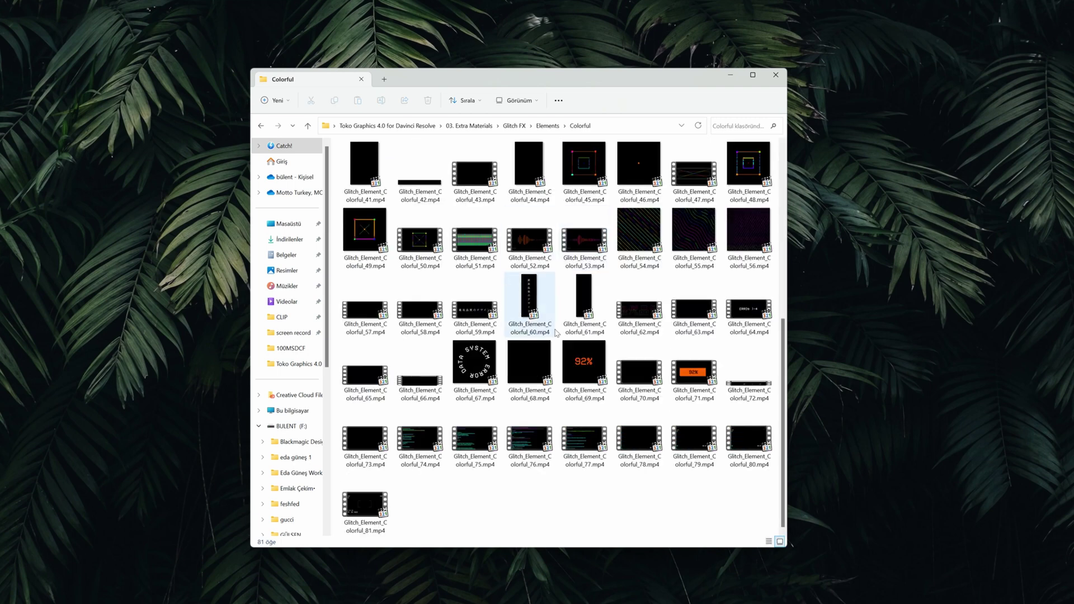
scroll(559, 359, "up", 5)
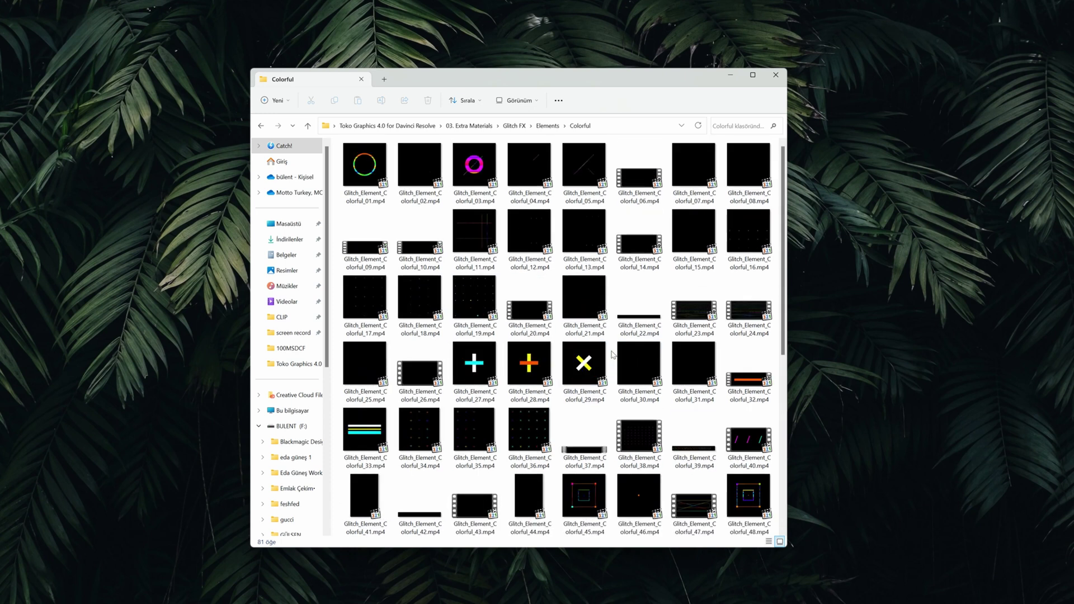
Go back to 03. Extra Materials and open its Sound FX folder to examine the sound categories.
left_click(260, 126)
left_click(364, 178)
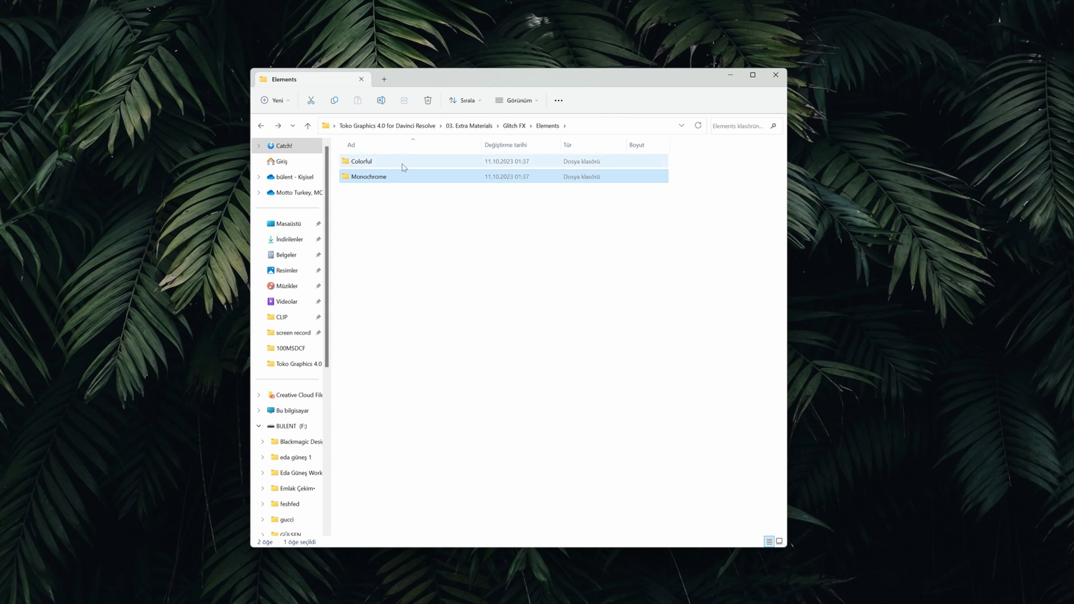
left_click(262, 126)
left_click(262, 126)
double_click(378, 177)
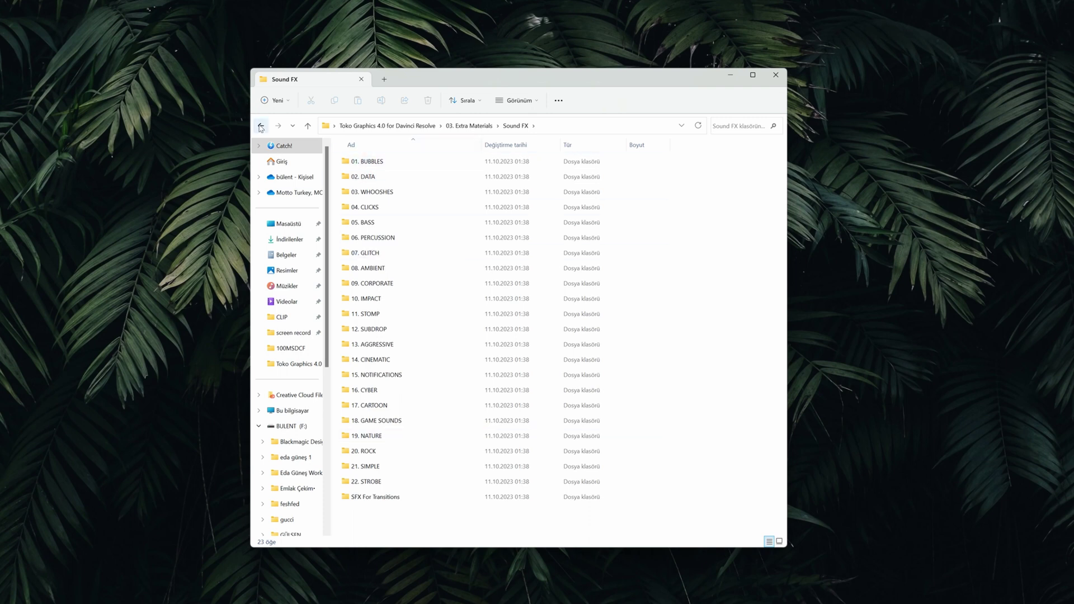
Return to the package's main folder and open the 01. Toko Installer folder.
key("alt+Up")
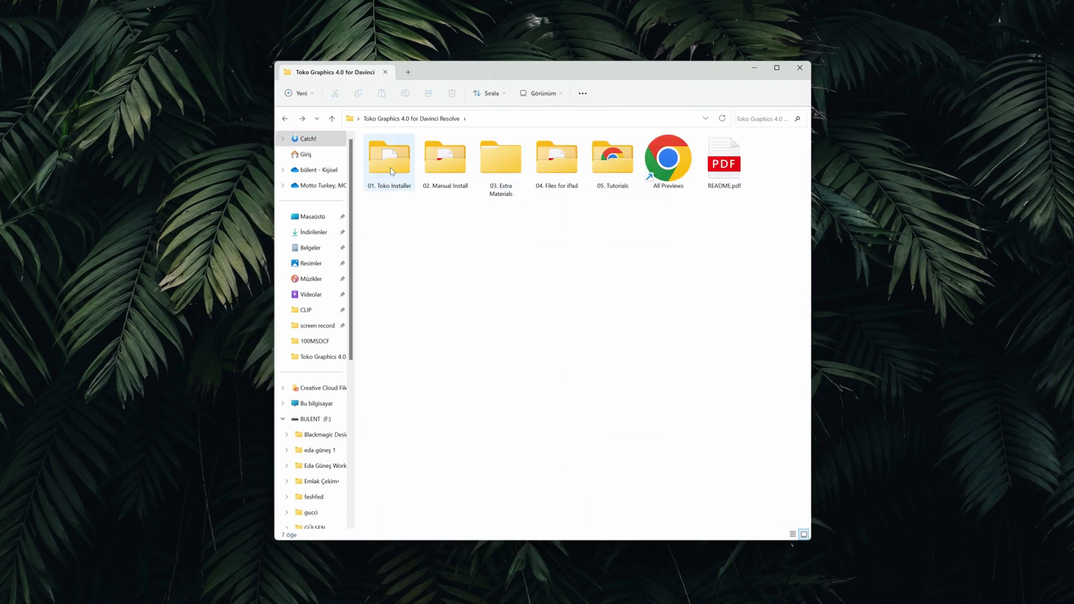
double_click(392, 172)
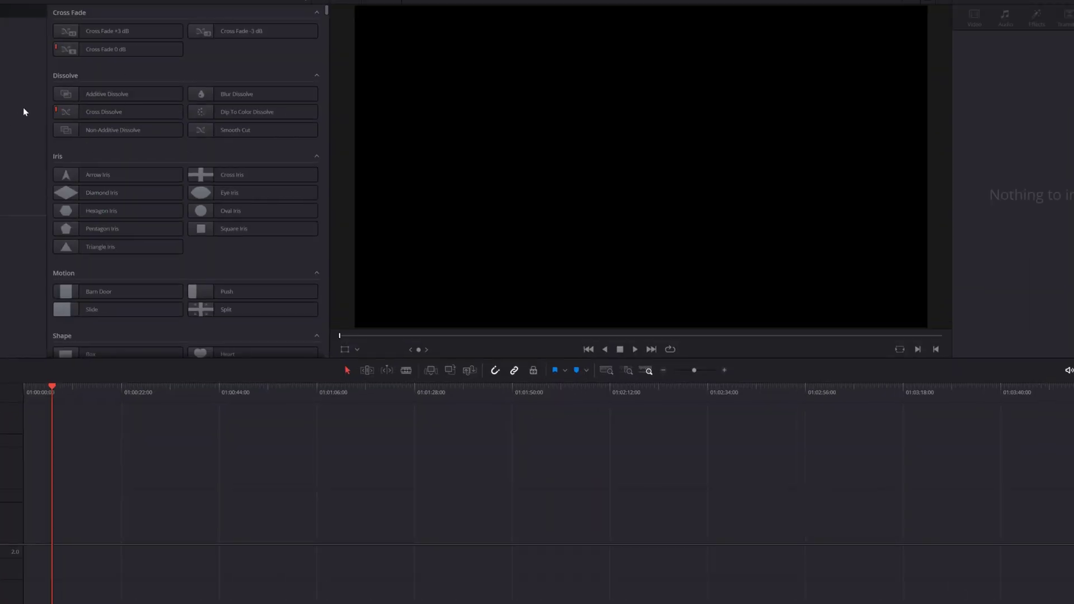
Switch to DaVinci Resolve and display Toko Transitions under Video Transitions in the effects library's Toolbox.
left_click(141, 15)
left_click(144, 18)
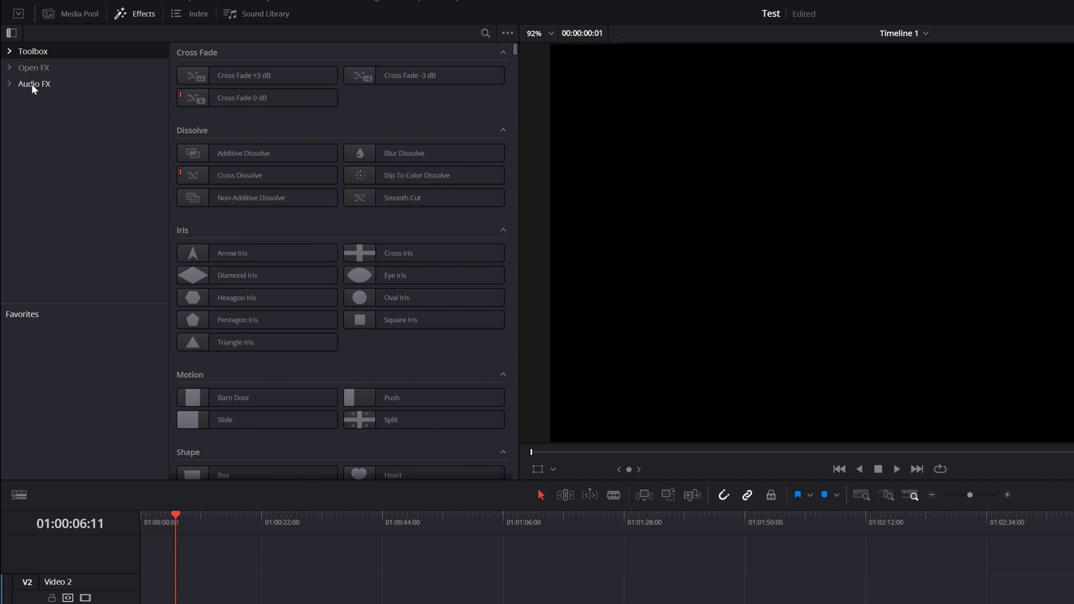
left_click(23, 51)
left_click(57, 68)
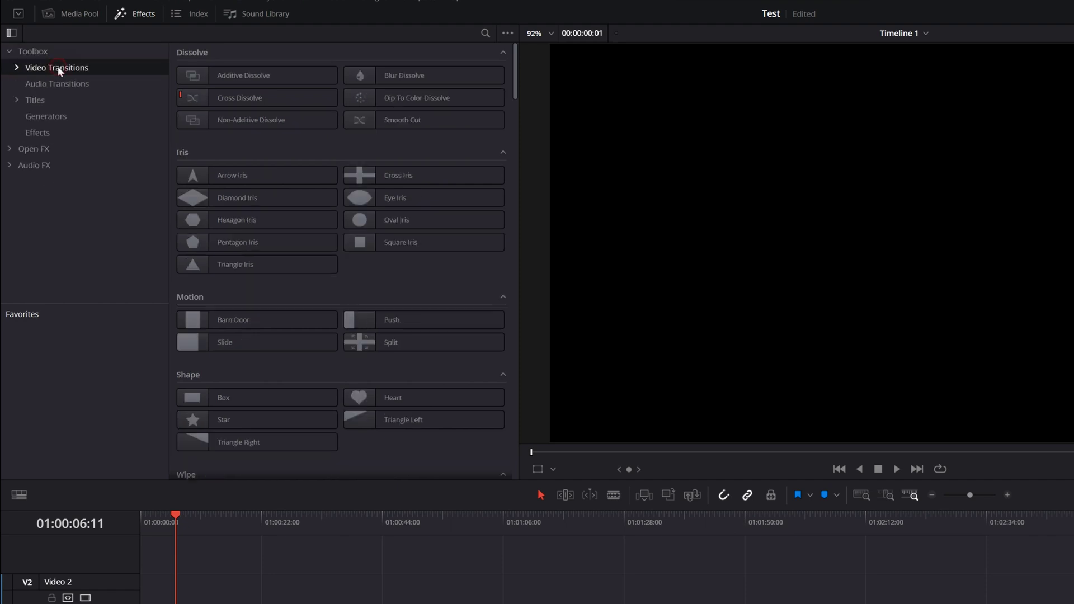
left_click(17, 68)
left_click(43, 85)
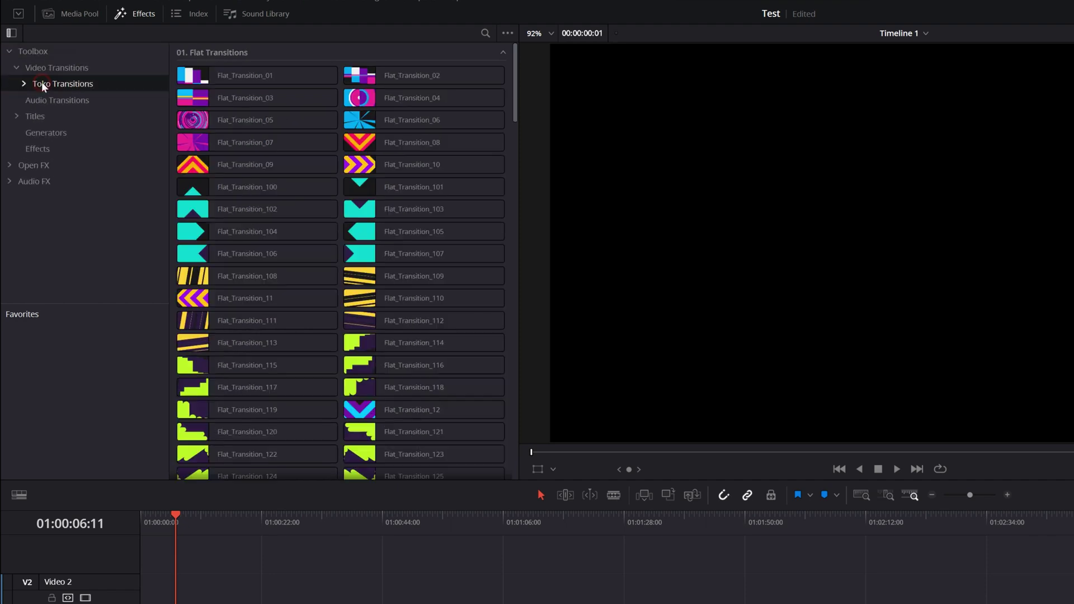
Expand Toko Transitions and look through its Camera Transitions and Overlay Transitions categories.
left_click(24, 85)
left_click(81, 116)
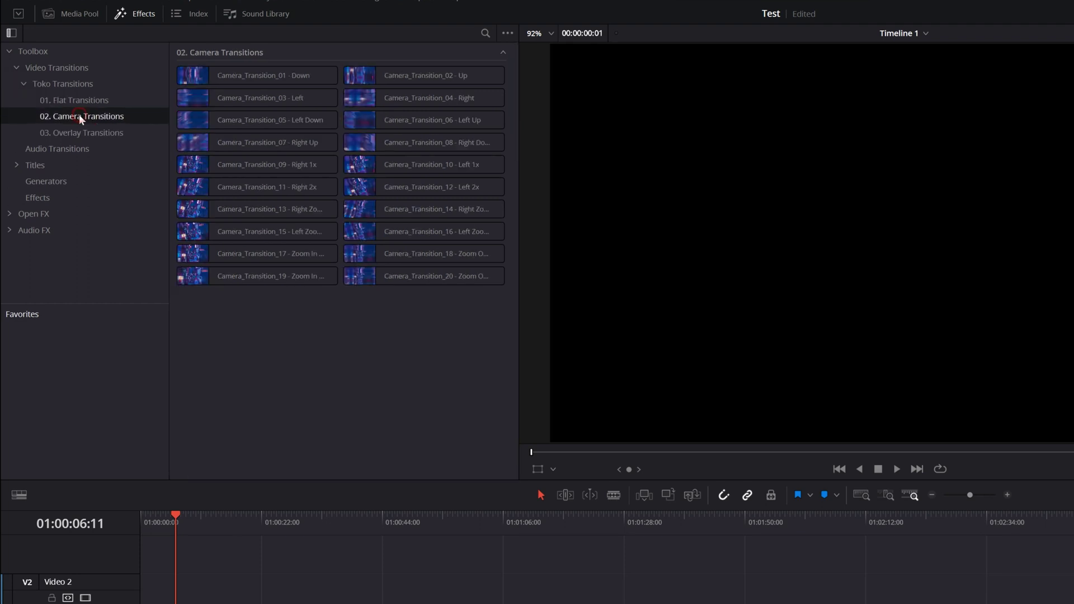
left_click(87, 133)
left_click(62, 84)
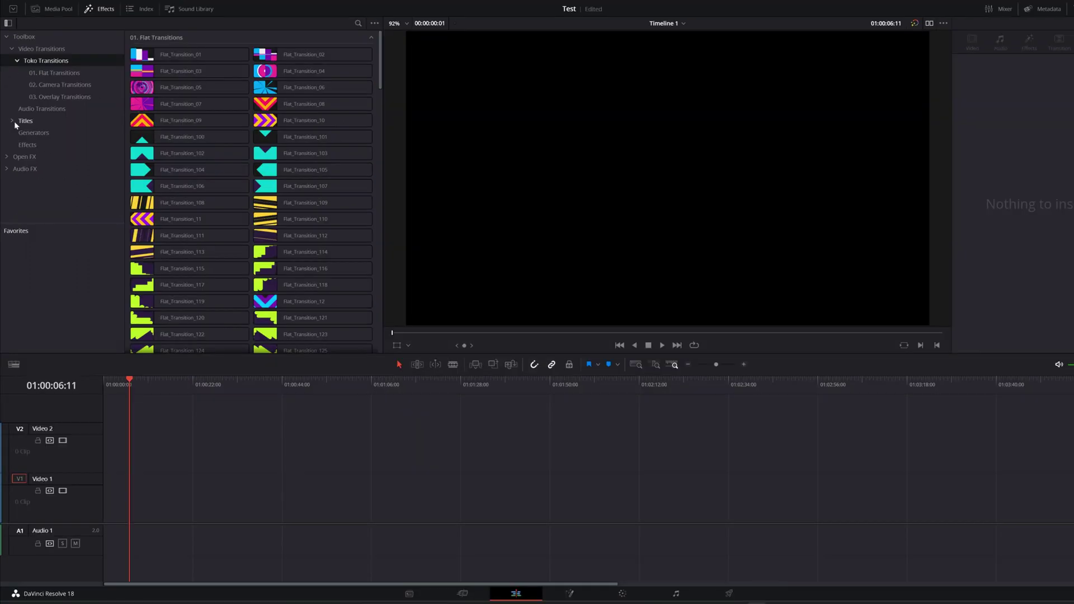
Expand Titles and its Toko Graphics 4.0 group to list the title template categories.
left_click(26, 122)
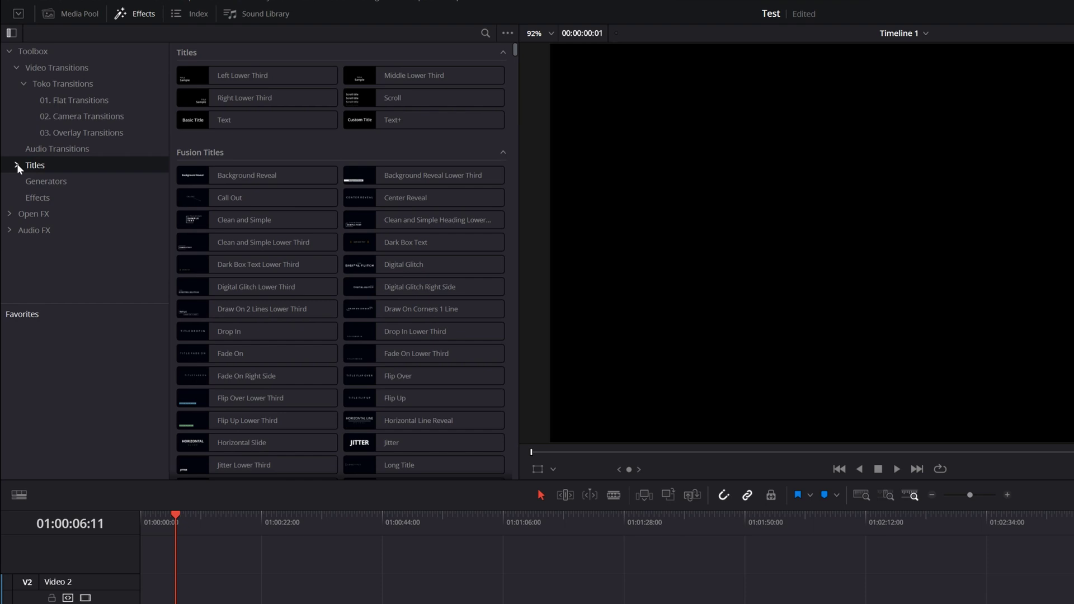
left_click(12, 119)
left_click(31, 134)
double_click(43, 183)
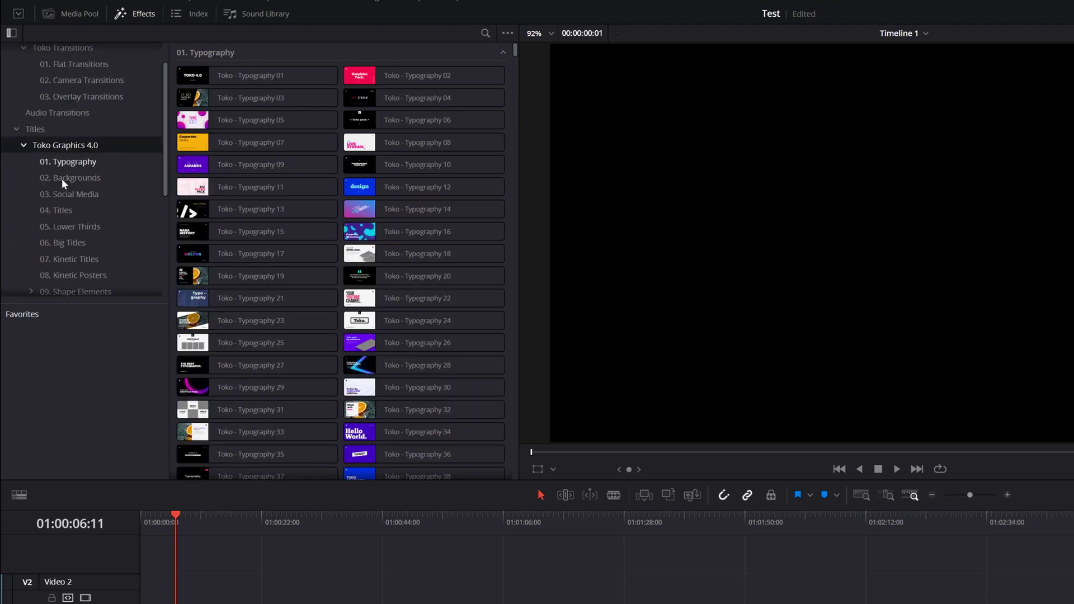
Look through the Toko Graphics 4.0 title categories from Lower Thirds and Big Titles through Shape Elements, Infographics and Devices to Logo Reveals.
left_click(82, 229)
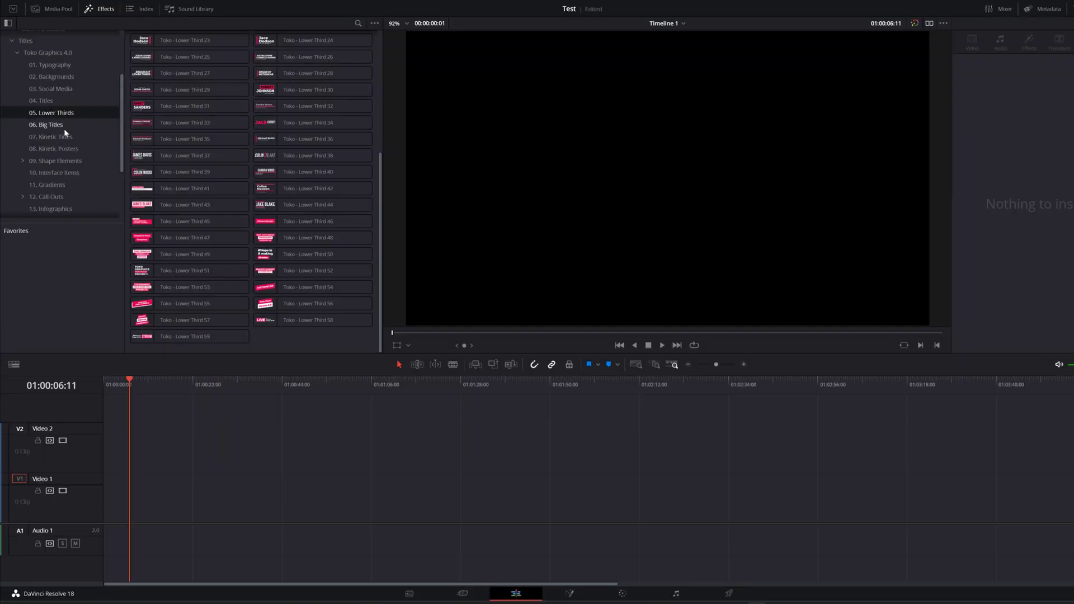
left_click(71, 121)
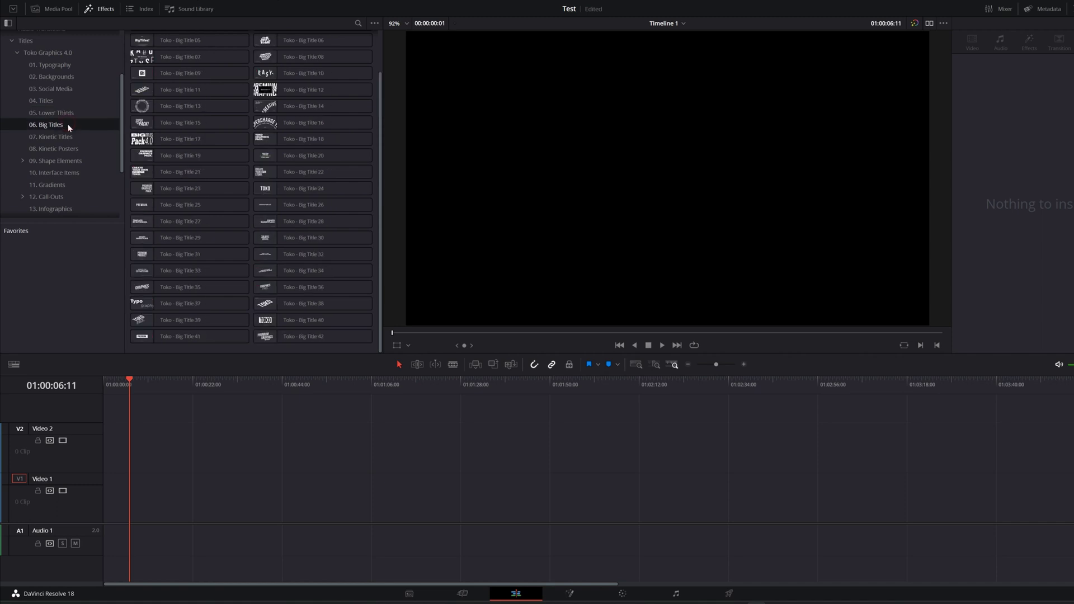
left_click(49, 150)
left_click(55, 161)
left_click(58, 172)
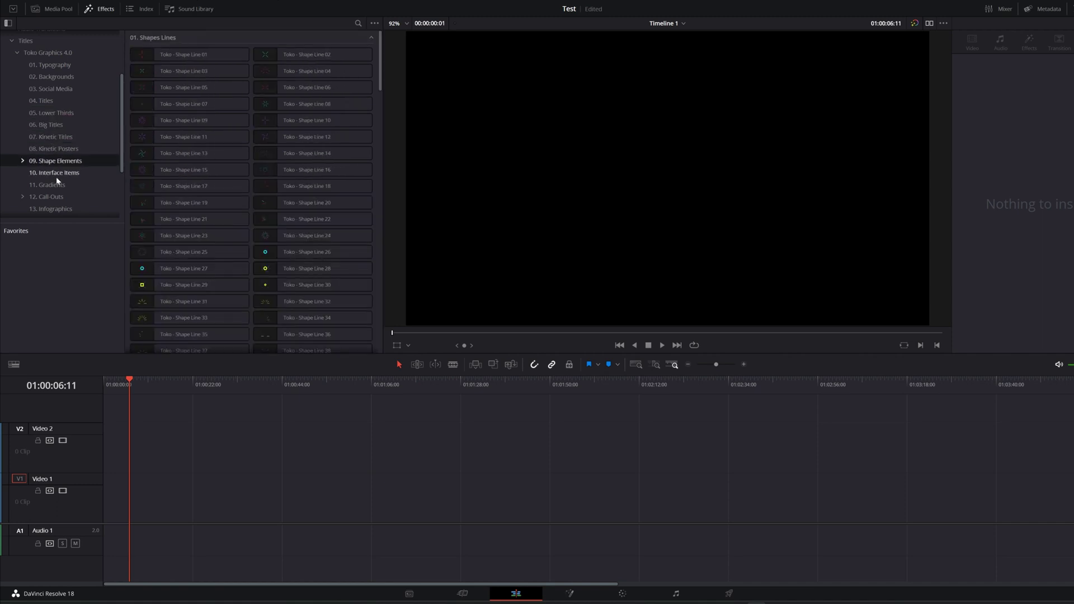
scroll(60, 178, "down", 1)
left_click(56, 172)
scroll(59, 176, "down", 2)
left_click(62, 130)
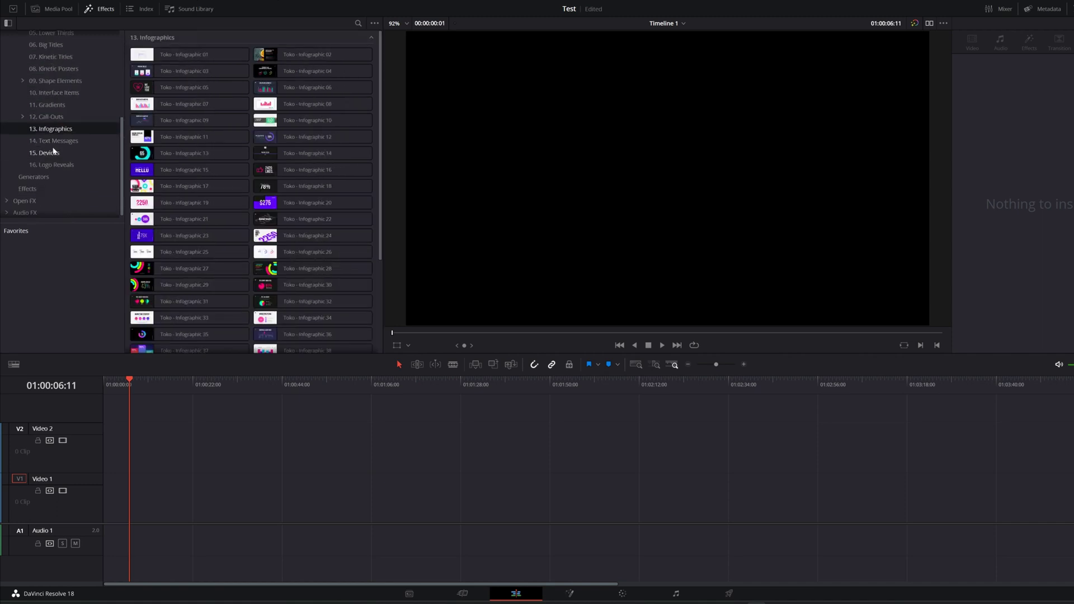
left_click(54, 151)
left_click(53, 164)
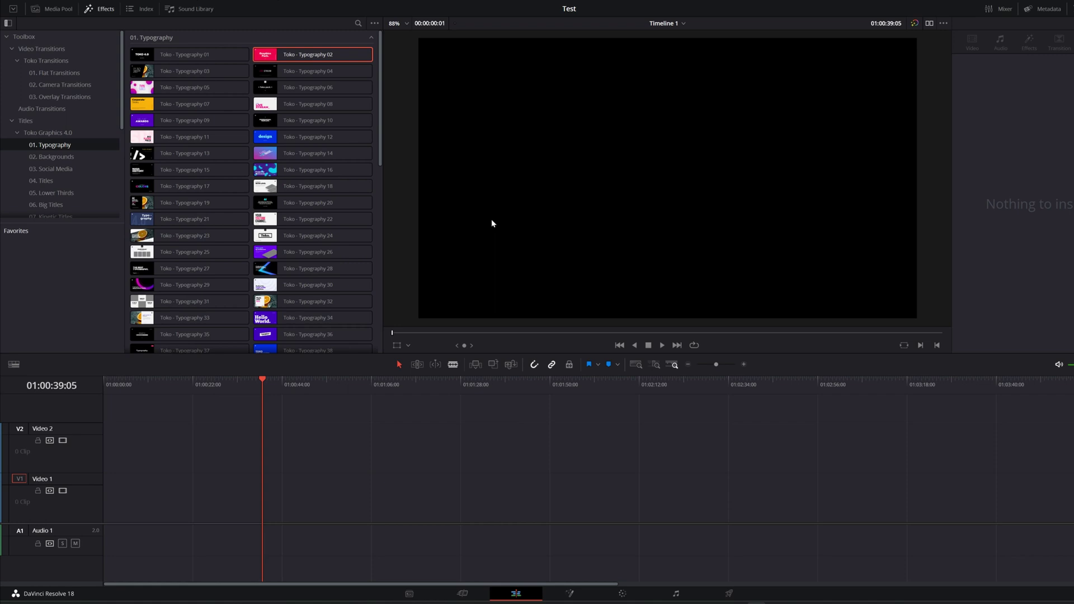
Place the Toko - Typography 02 title on Video 1 at 01:00:39:05 and play it.
left_click_drag(364, 52, 269, 495)
key("space")
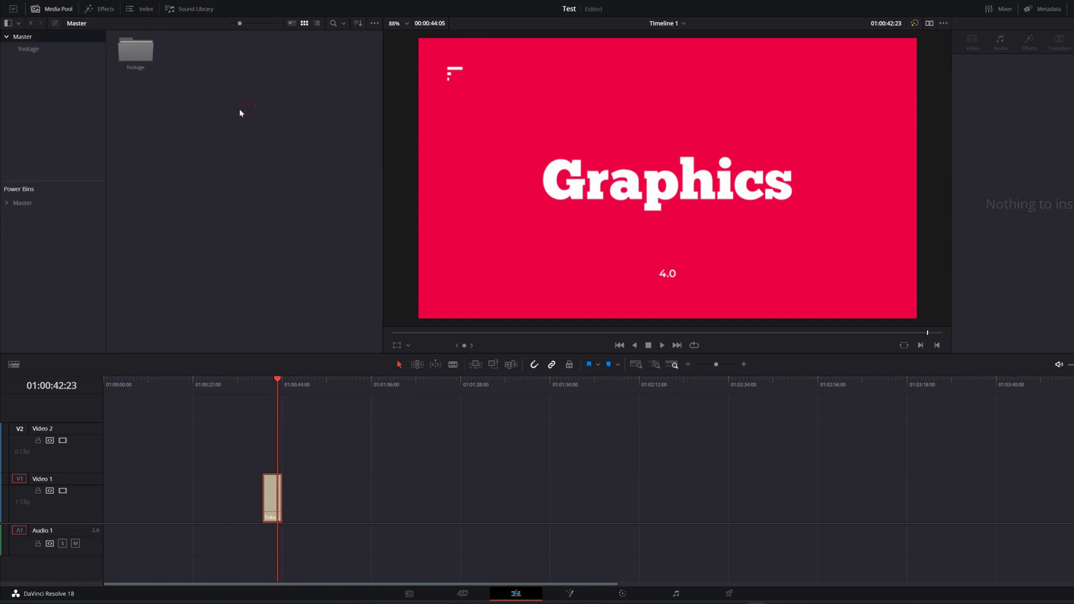
Create a new empty vertical timeline, Timeline 2, in the media pool's Master bin.
right_click(204, 127)
mouse_move(241, 137)
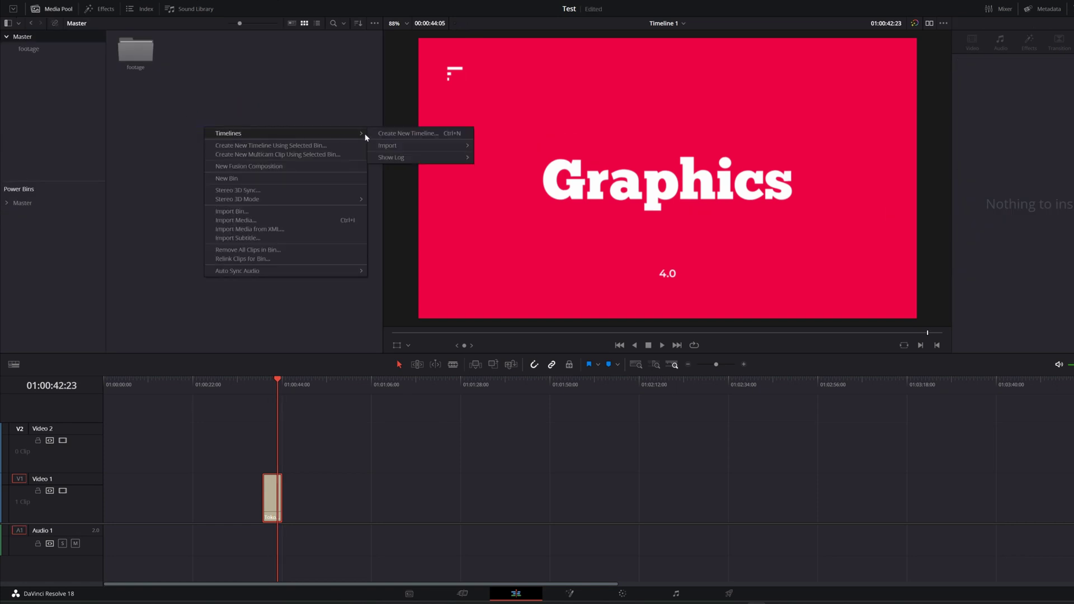
left_click(409, 140)
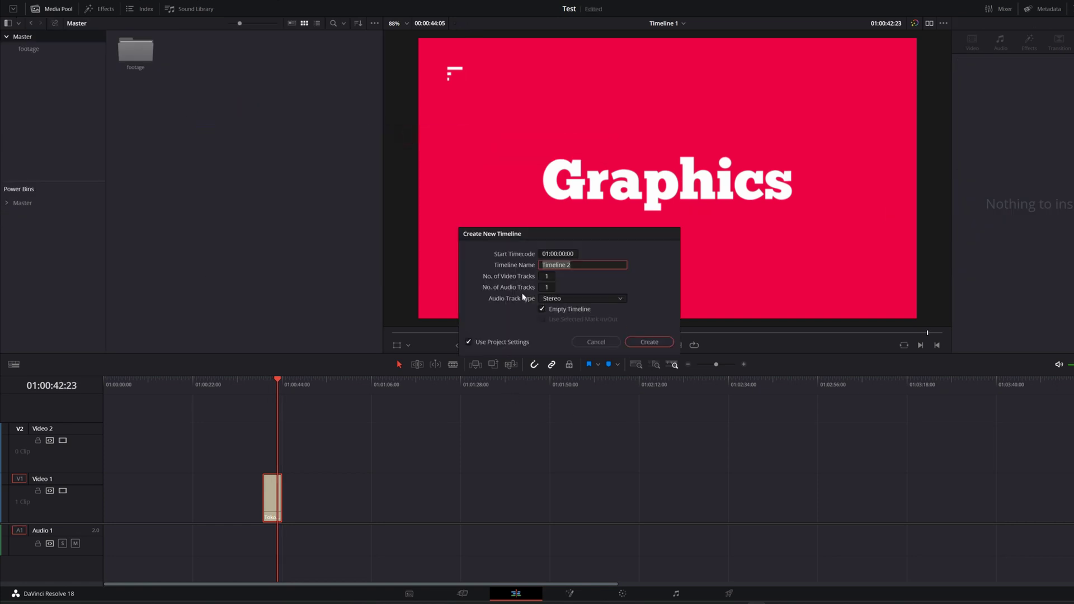
Place Toko - Typography 02 on Video 1 of the vertical timeline at about 01:00:30:00, play it, and step back a few frames.
left_click_drag(312, 54, 234, 447)
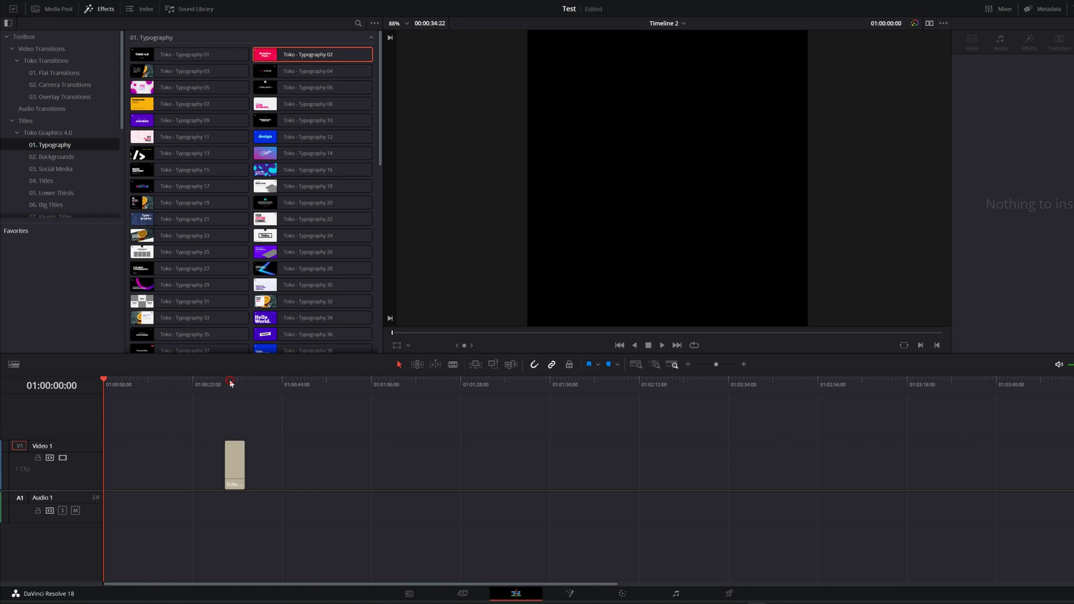
left_click(226, 382)
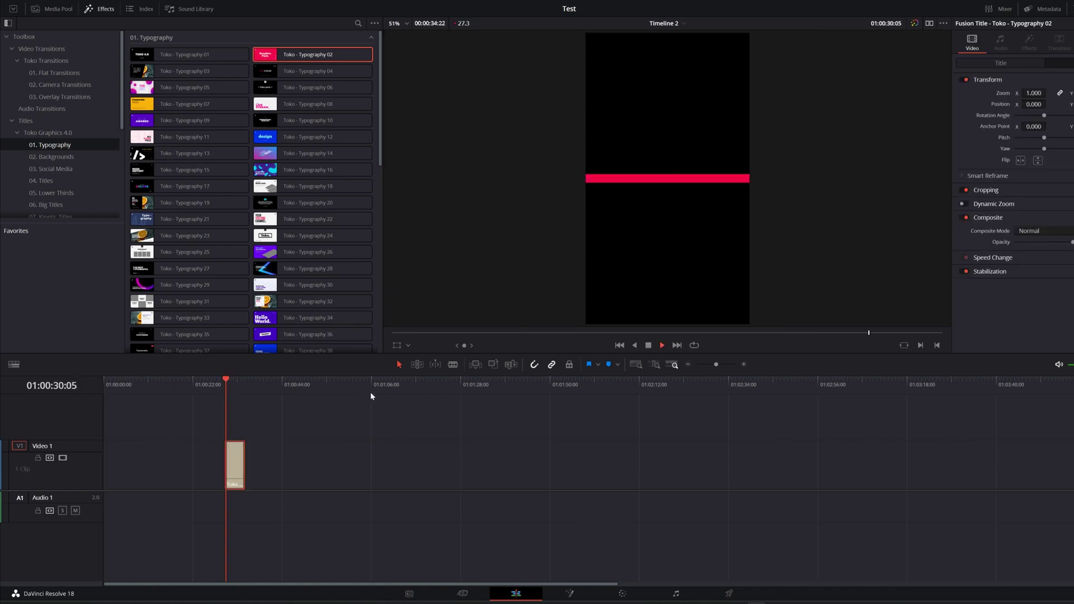
key("space")
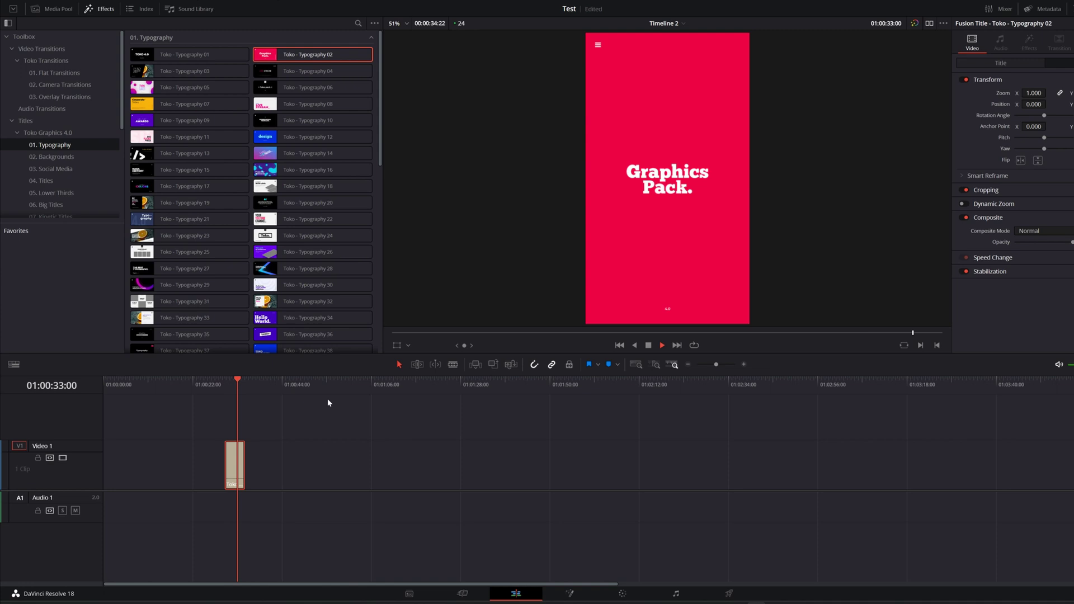
key("space")
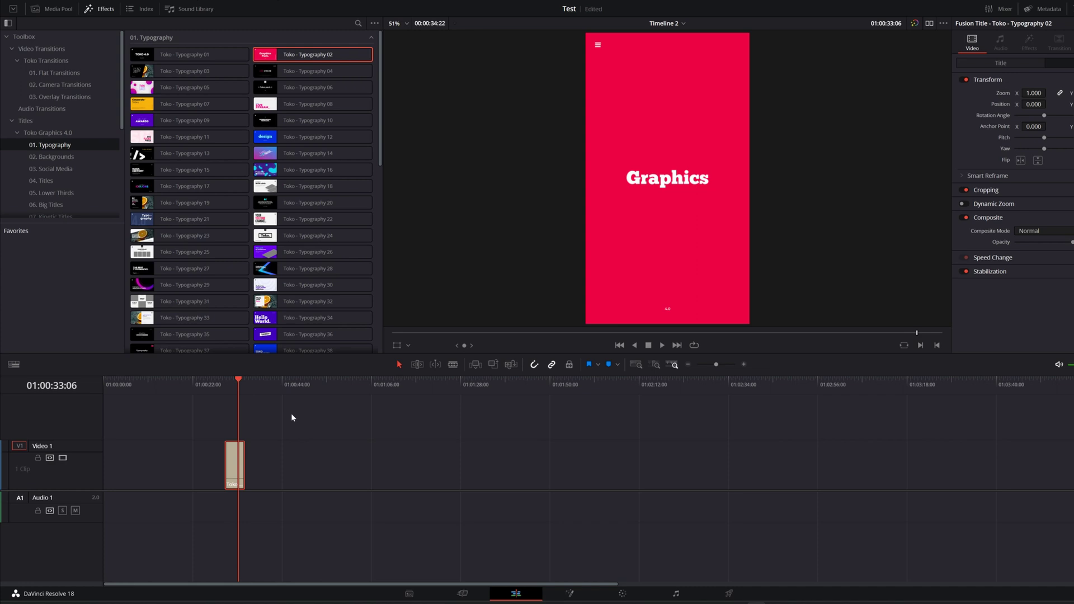
key("Left")
key("Left")
key("Left")
key("Left")
key("Left")
key("Left")
key("Left")
key("Left")
left_click_drag(232, 383, 235, 381)
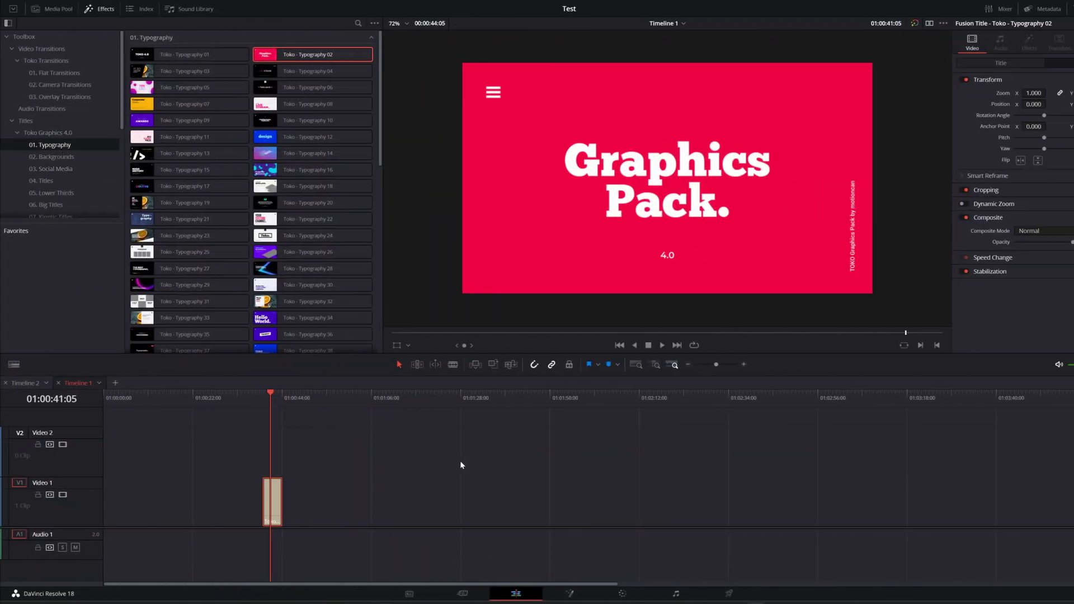
In Timeline 1, park the playhead at 01:00:41:04, select the Typography 02 clip and display its Title controls.
scroll(295, 471, "up", 12)
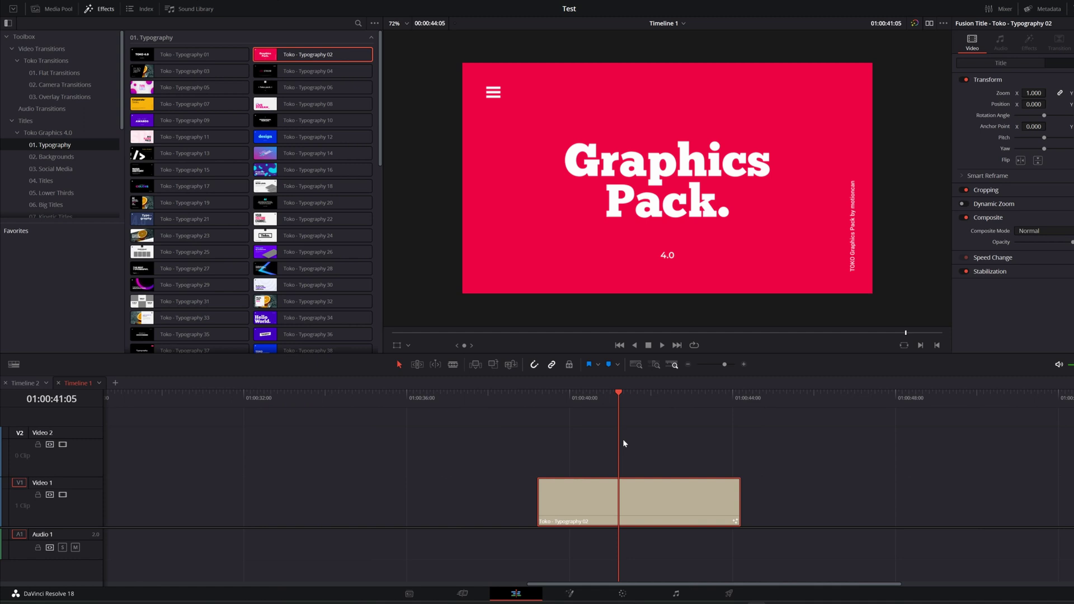
left_click_drag(571, 398, 583, 398)
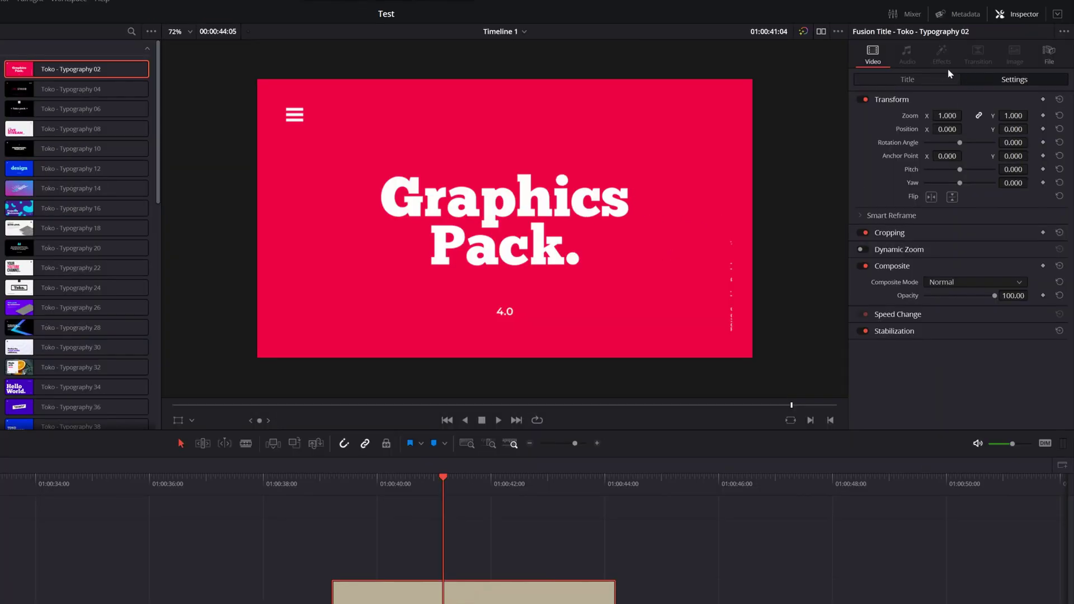
left_click(515, 530)
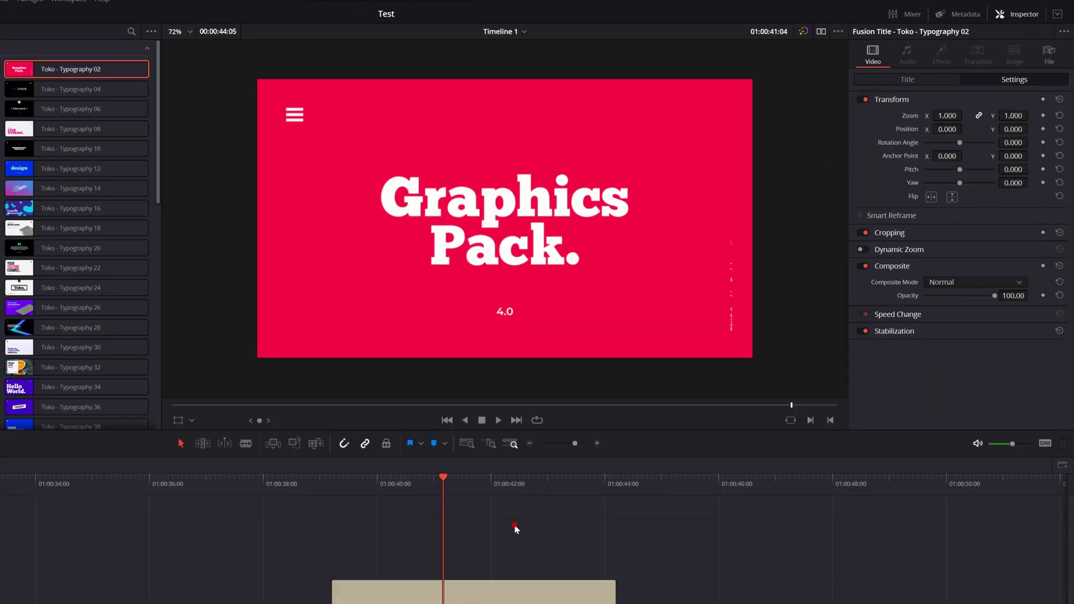
left_click(491, 598)
left_click(924, 82)
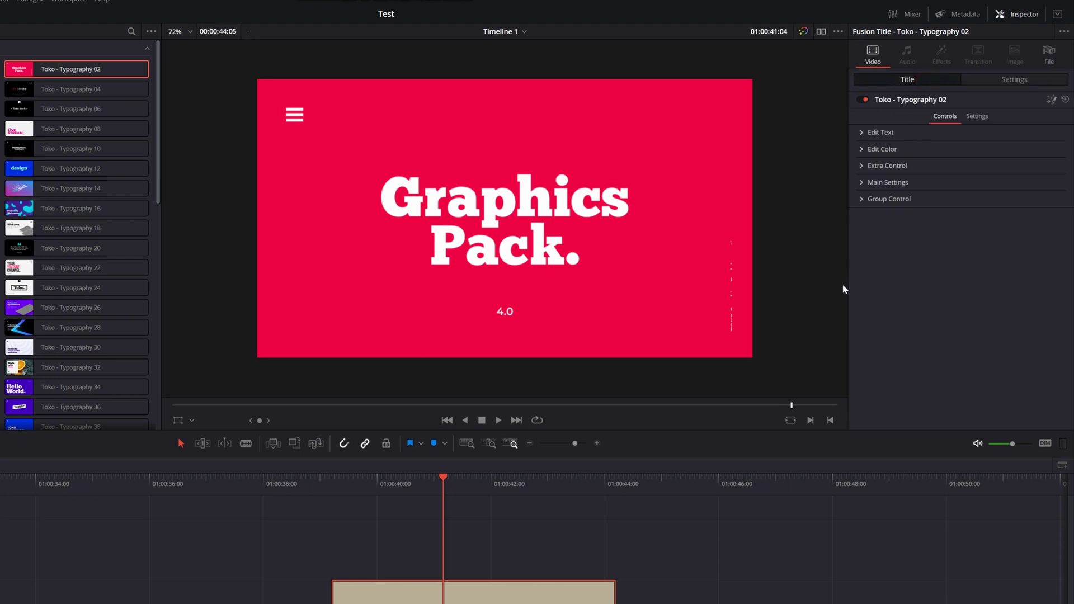
In the title's text settings, change the "Graphics" line's font to Century, reduce its size to 0.1299 and widen its tracking.
left_click(866, 135)
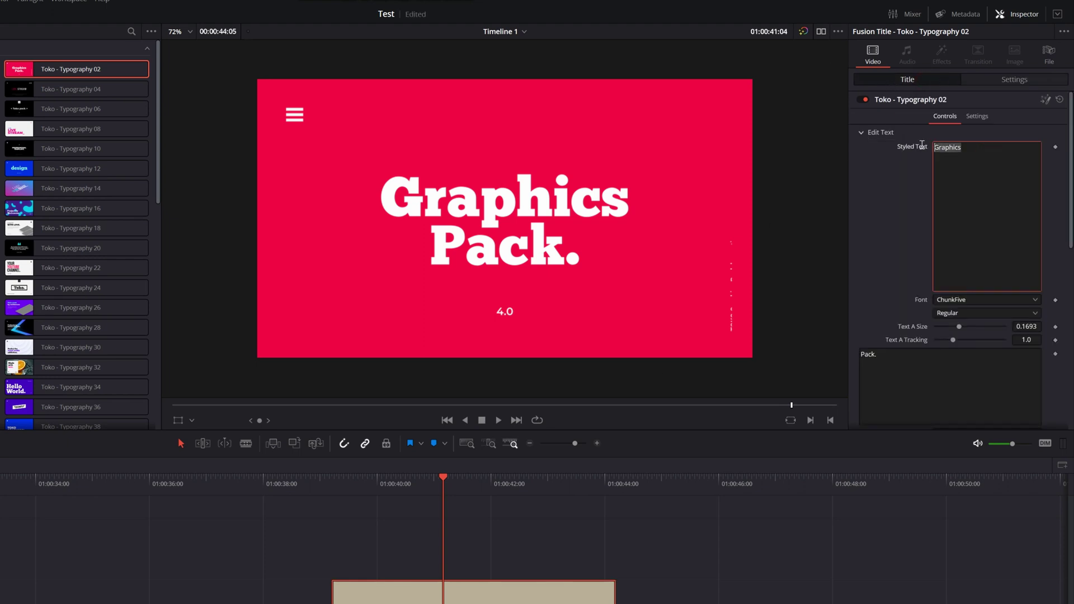
scroll(967, 168, "down", 2)
left_click(985, 235)
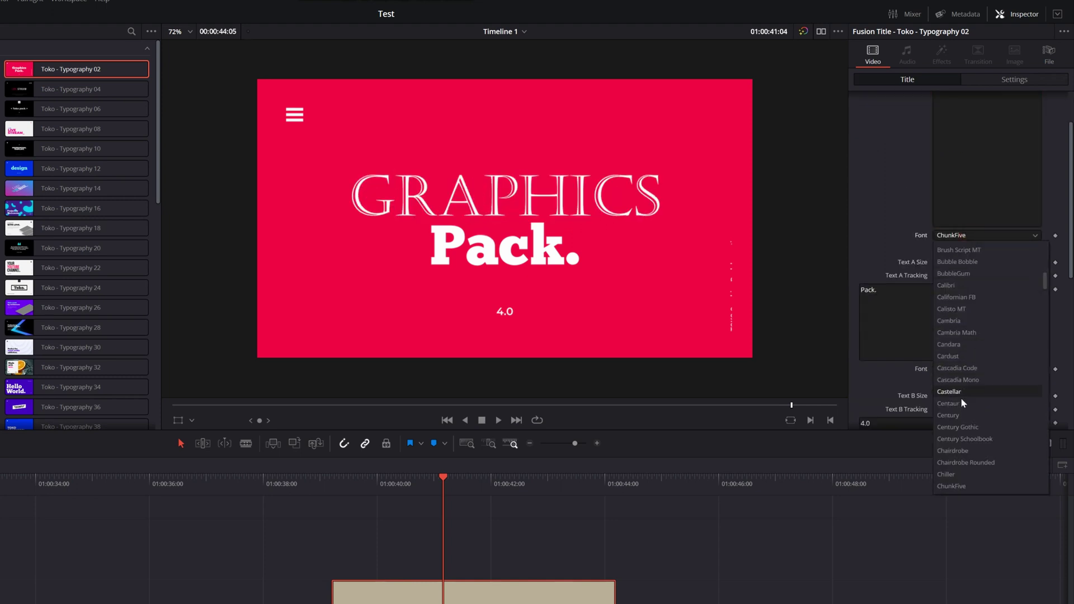
left_click(949, 415)
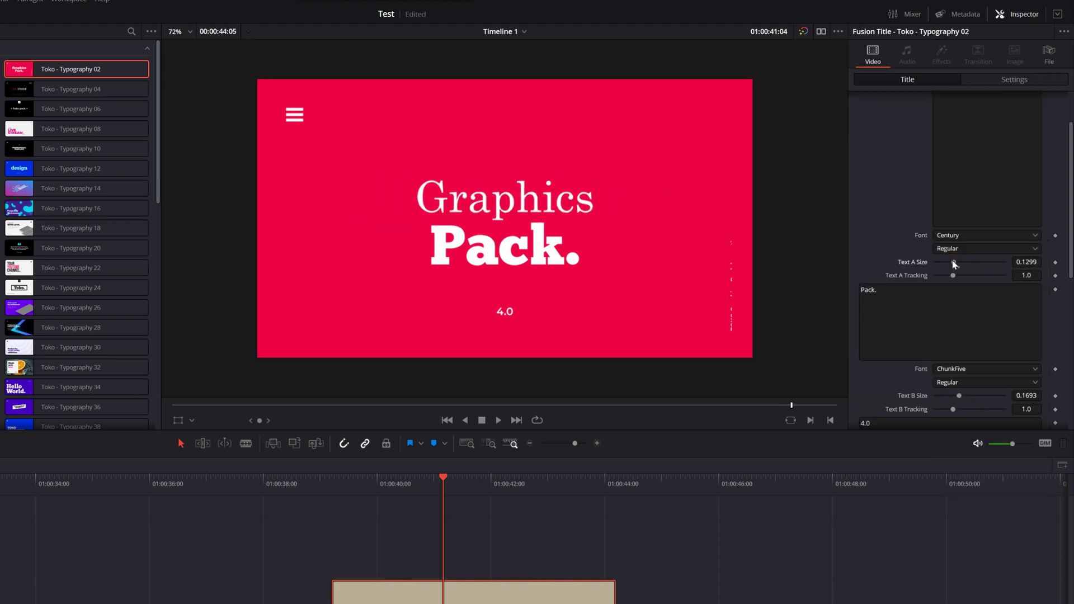
mouse_move(953, 275)
left_mouse_down()
mouse_move(967, 276)
mouse_move(957, 278)
left_mouse_up()
Set the title's background color to a periwinkle blue with red 0.439215, green 0.494117 and blue 1.0, and play the result.
scroll(895, 280, "down", 8)
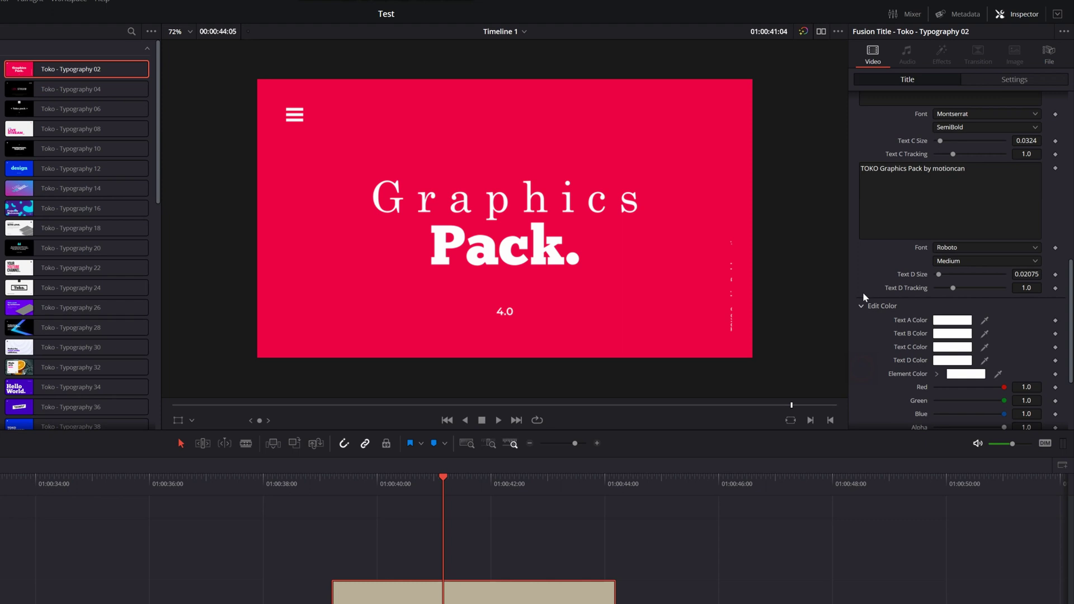
scroll(864, 297, "down", 3)
left_click(966, 343)
left_click(417, 324)
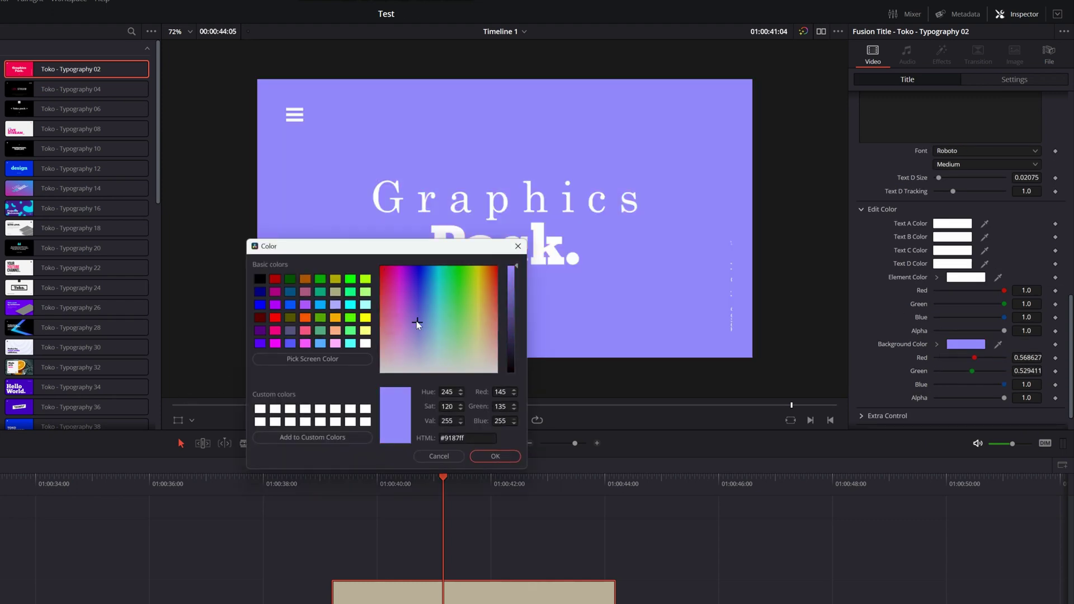
left_click_drag(417, 322, 429, 316)
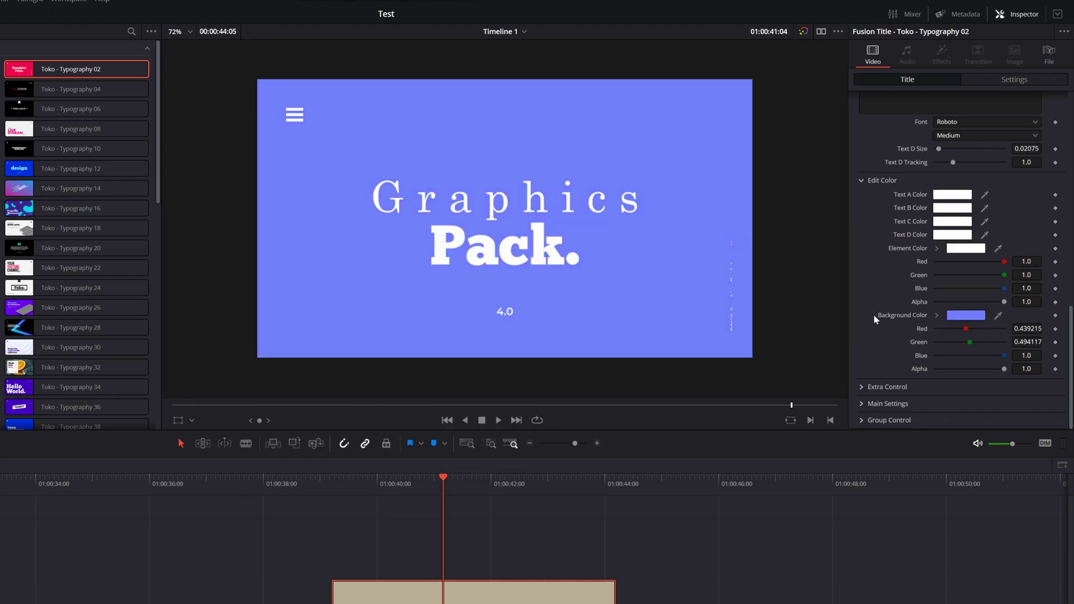
scroll(878, 311, "up", 3)
scroll(925, 275, "down", 3)
key("space")
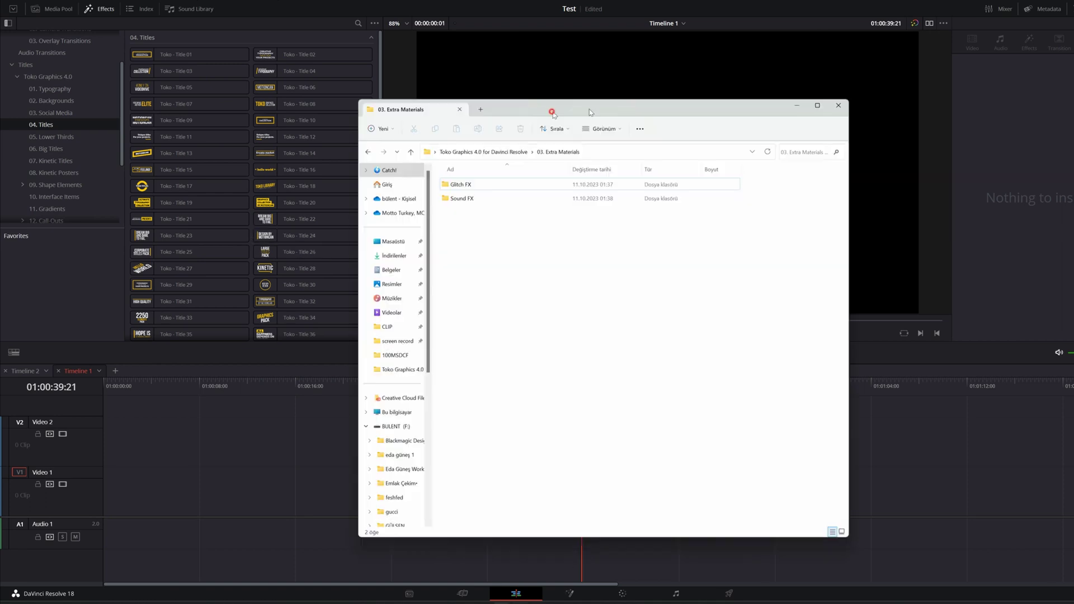
Try to add the Glitch FX folder from 03. Extra Materials to the footage bin, and return to DaVinci Resolve.
left_click_drag(552, 112, 664, 118)
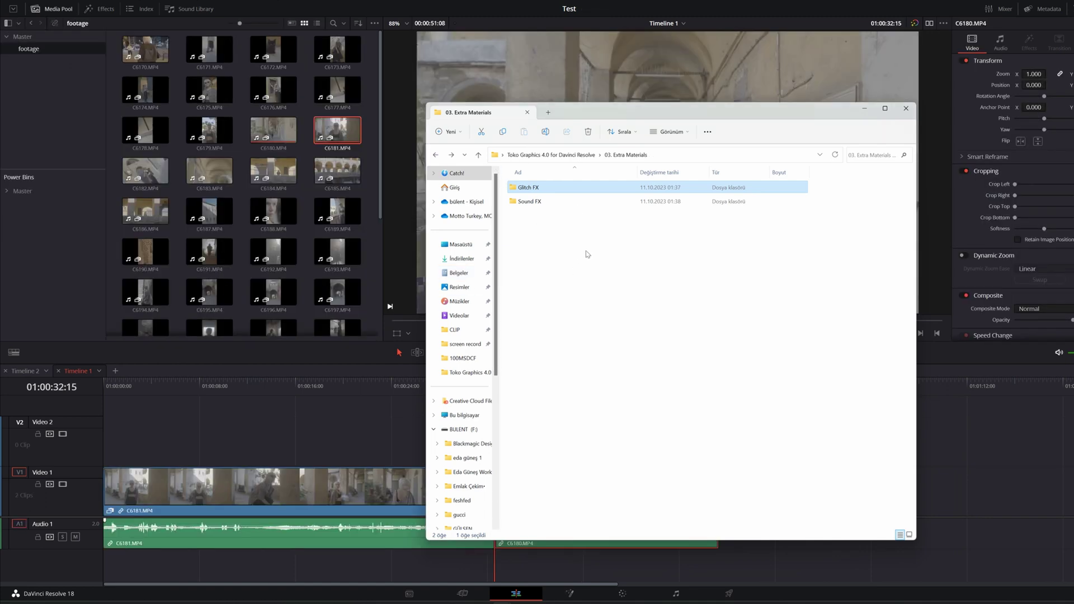
left_click_drag(577, 109, 592, 107)
left_click_drag(539, 185, 252, 259)
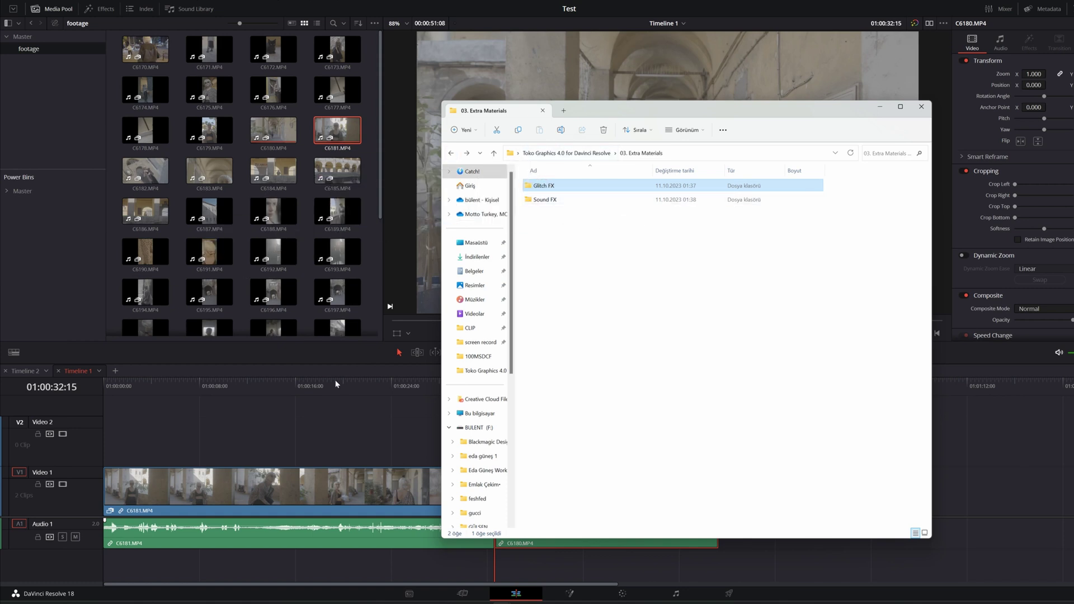
left_click(342, 400)
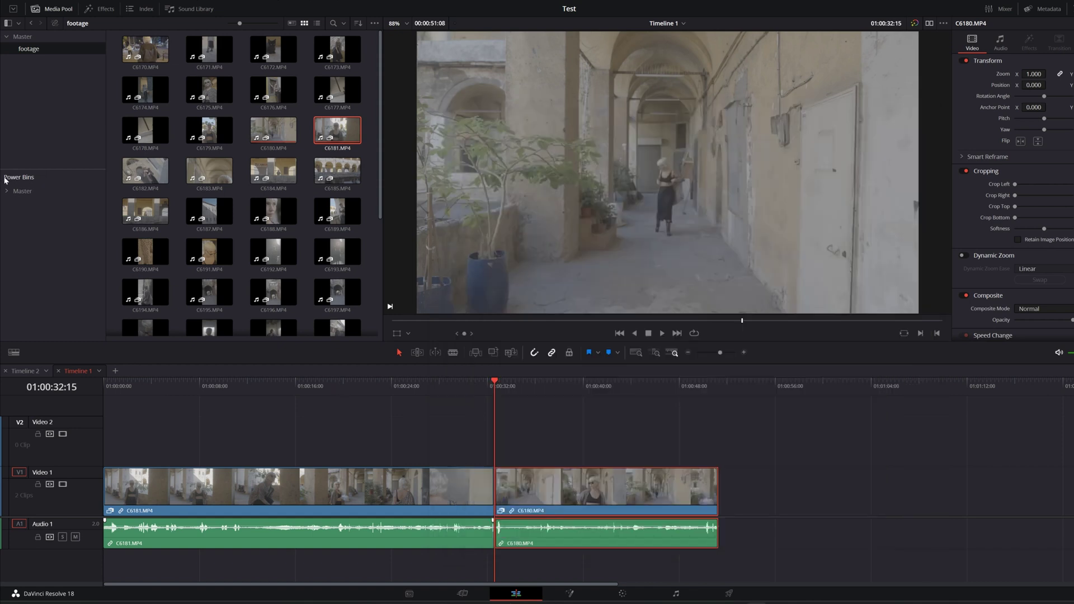
Open the Master power bin and check that the media pool's Show Power Bins option is enabled.
left_click(39, 190)
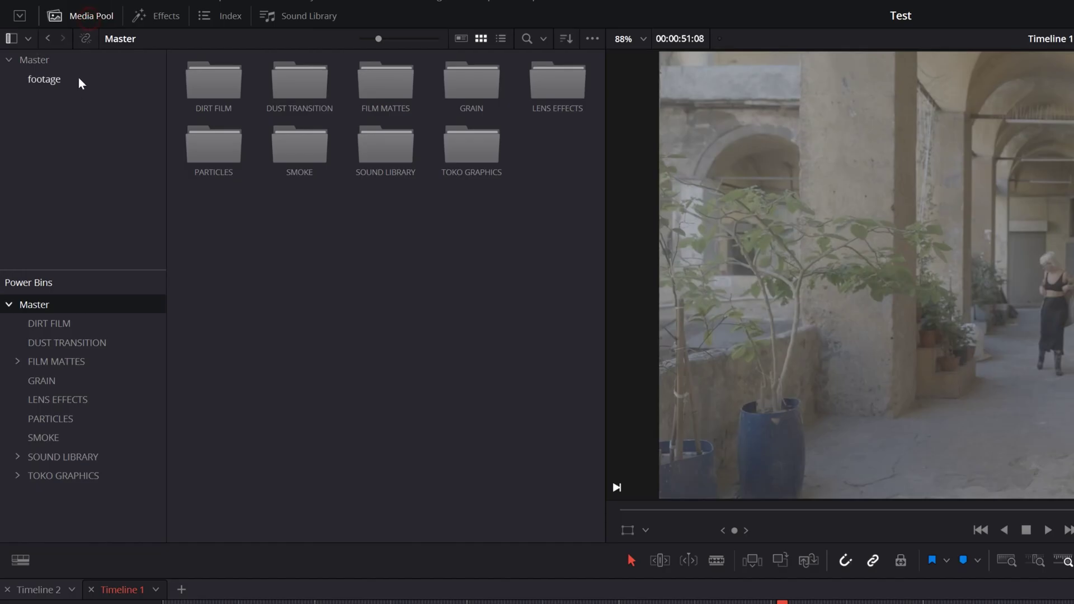
left_click(592, 39)
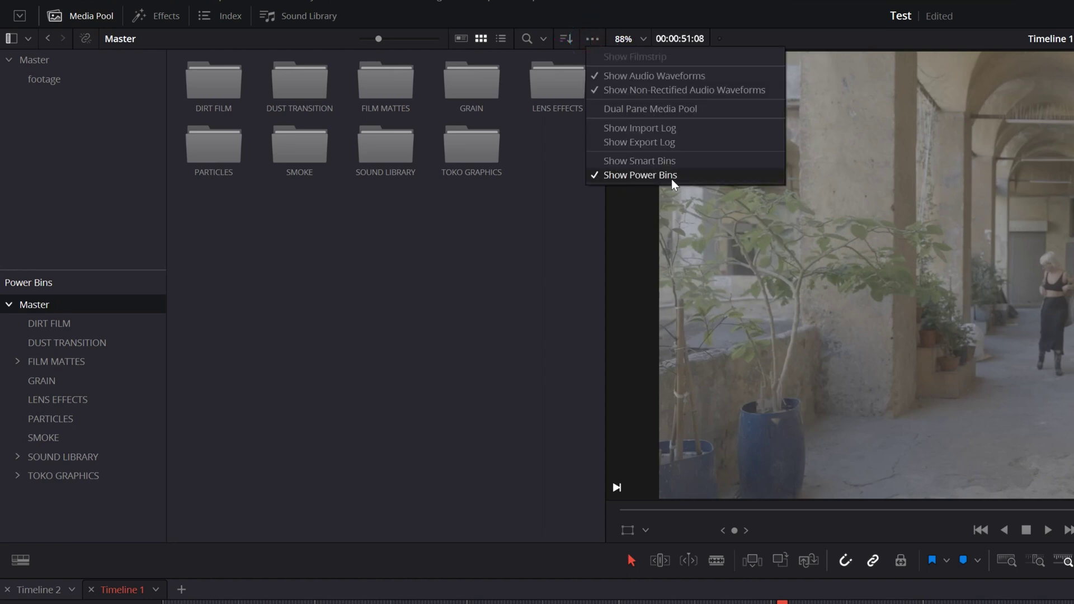
left_click(538, 235)
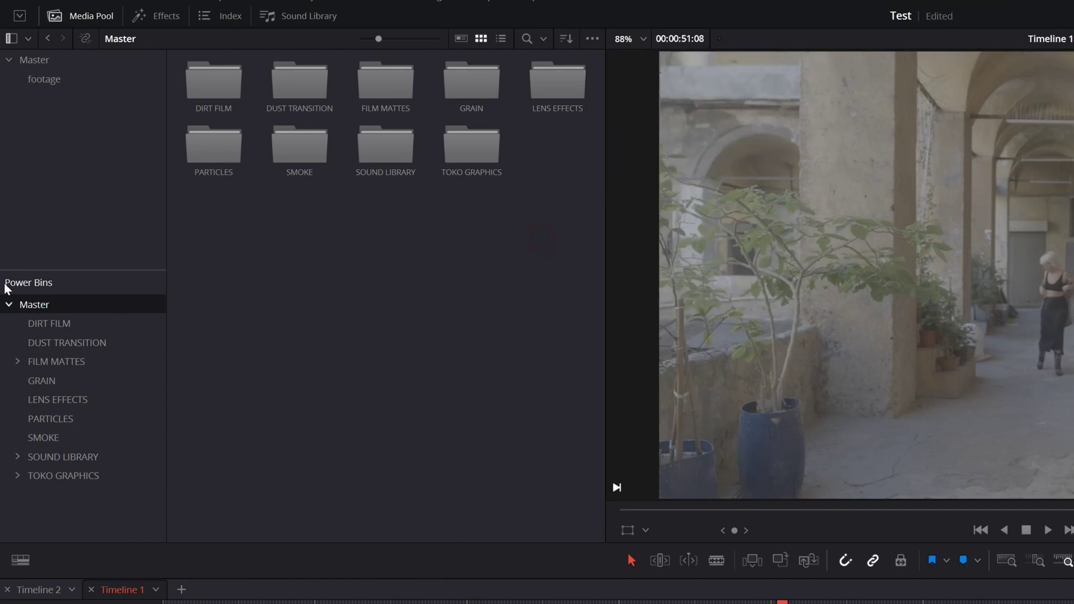
Expand the TOKO GRAPHICS power bin and look through its SOUND FX and GLITCH FX folders.
left_click(96, 477)
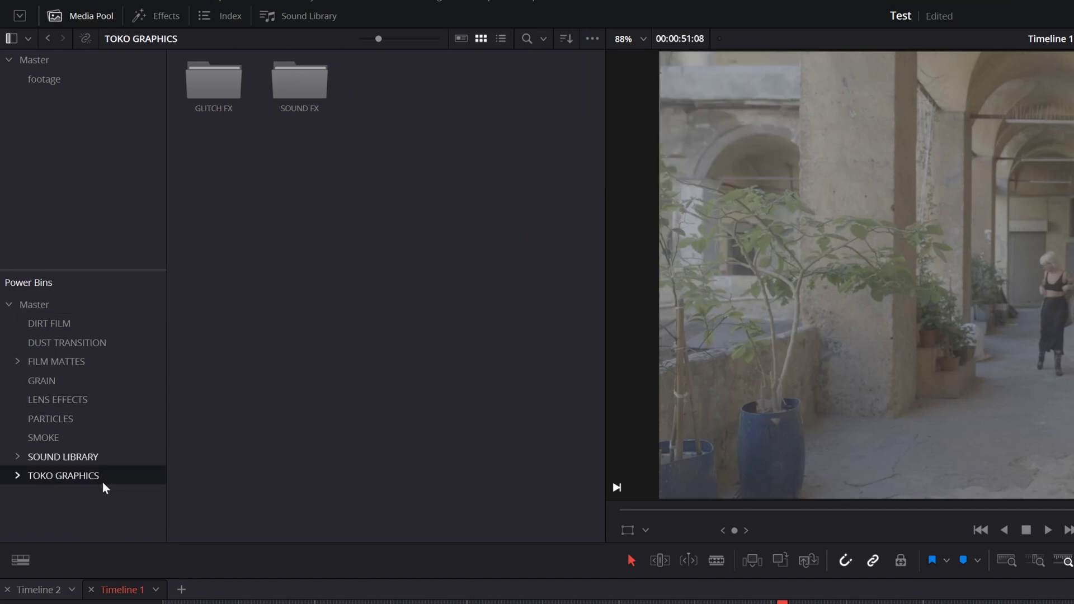
left_click(17, 476)
left_click(46, 496)
left_click(59, 514)
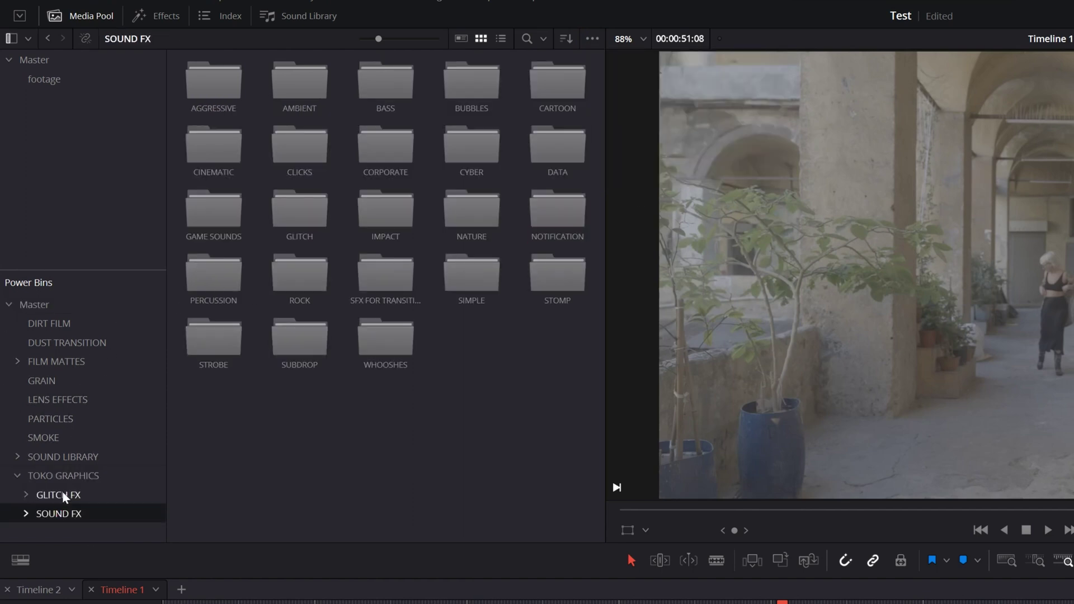
left_click(67, 495)
double_click(304, 79)
double_click(288, 96)
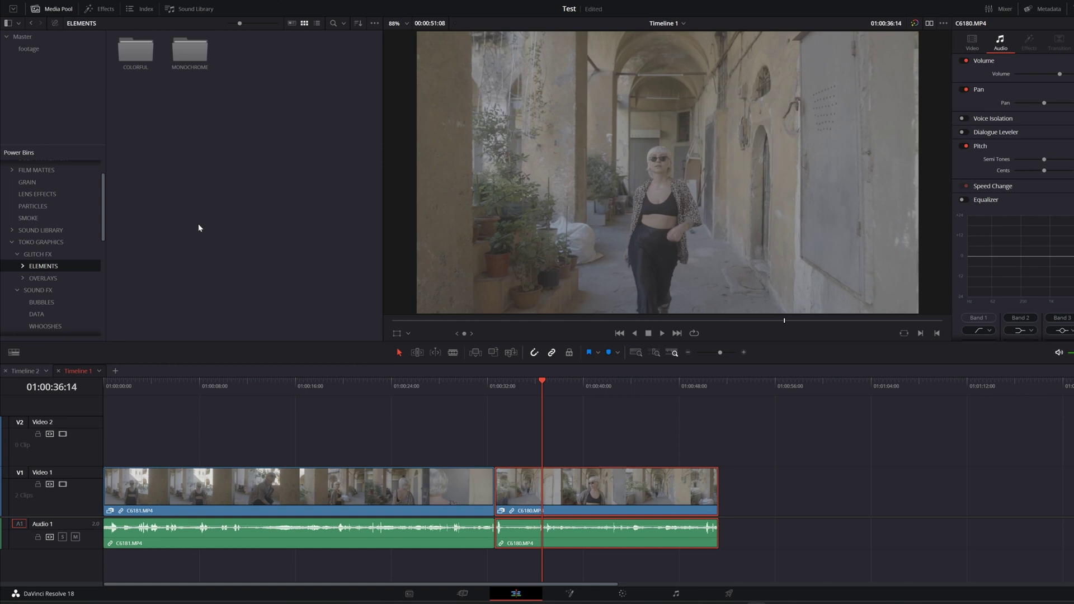
Place Glitch_Overlay_Colorful_23.mp4 from the GLITCH FX Overlays' COLORFUL bin on Video 2, across the cut between C6181.MP4 and C6180.MP4.
left_click(40, 254)
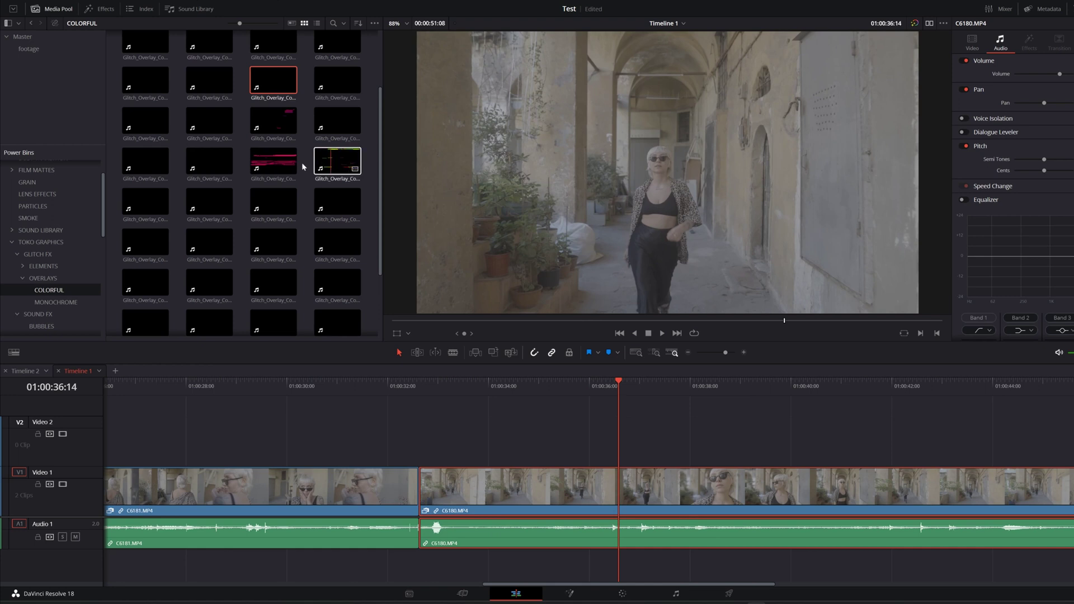
left_click_drag(273, 162, 403, 408)
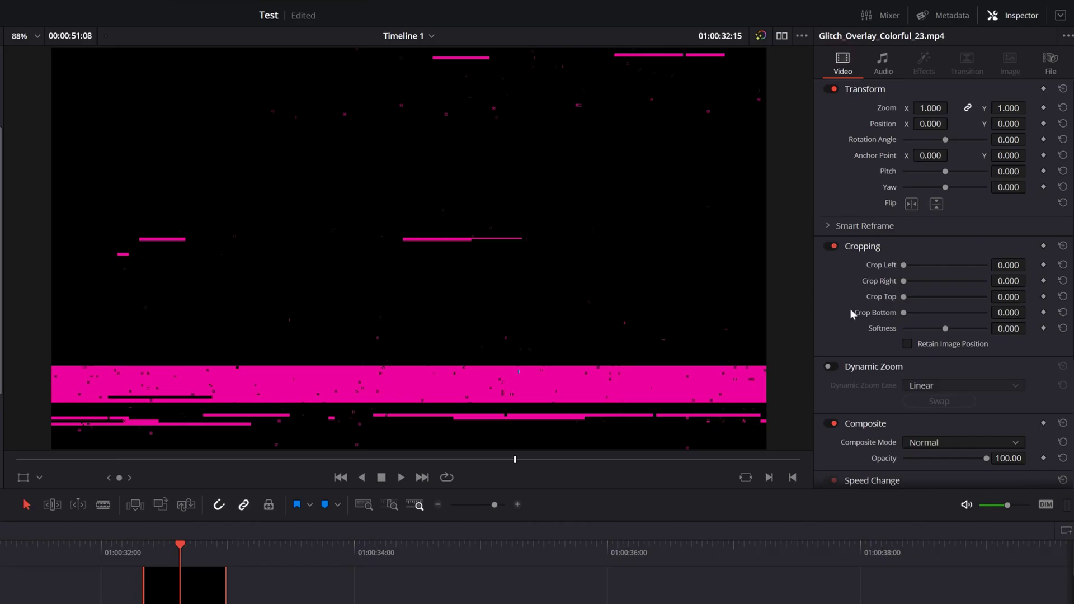
Set the composite mode of the Glitch_Overlay_Colorful_23.mp4 clip to Screen.
scroll(853, 280, "down", 5)
left_click(962, 290)
scroll(938, 373, "down", 5)
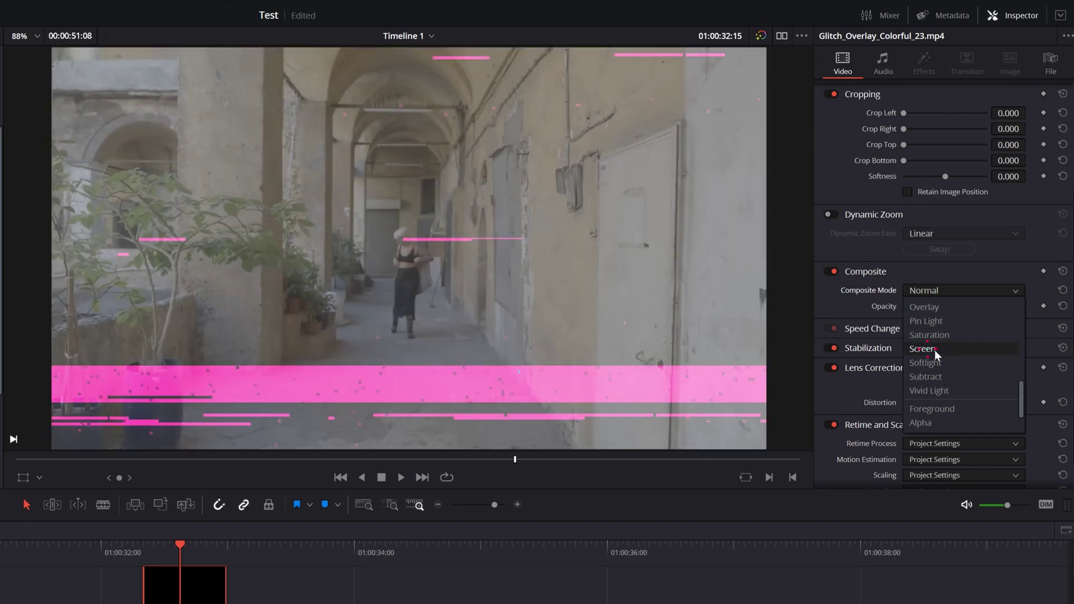
left_click(934, 350)
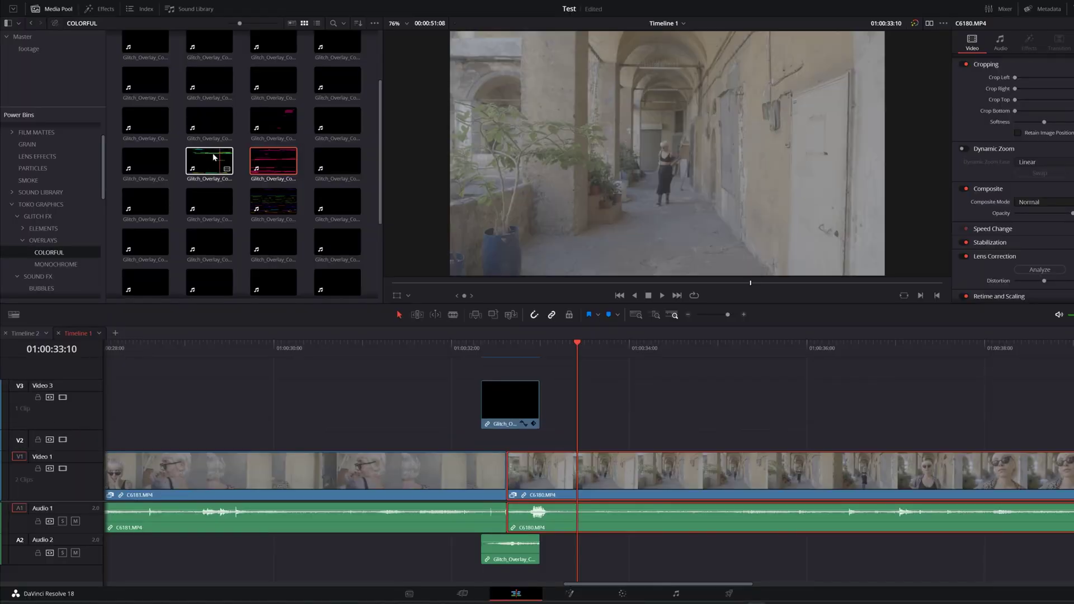
Preview other overlays in the COLORFUL power bin, including Glitch_Overlay_Colorful_20.mp4 and Glitch_Overlay_Colorful_30.mp4.
left_click(330, 113)
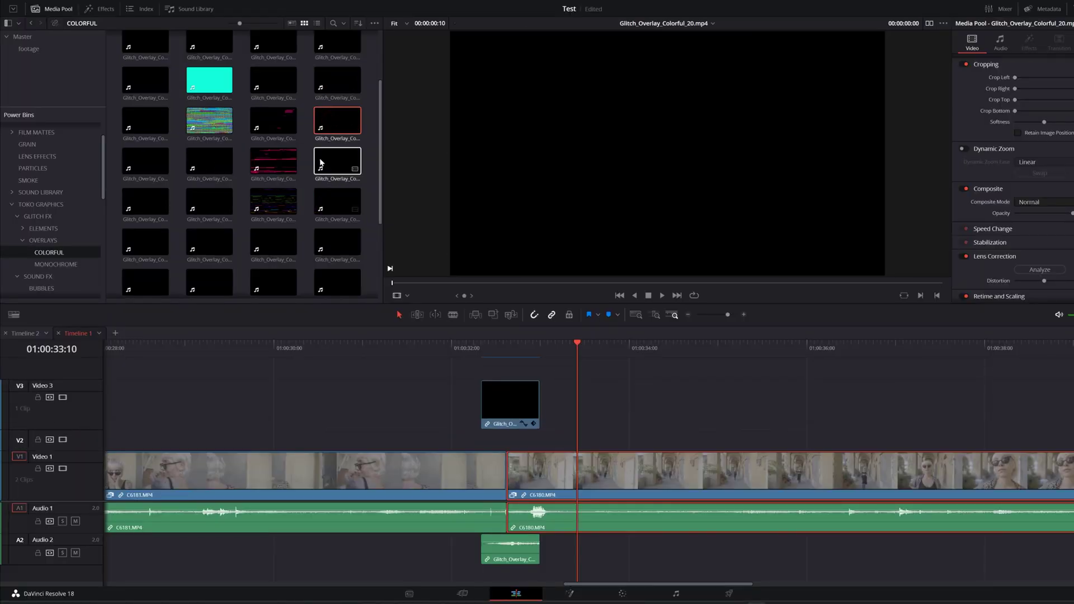
left_click(211, 218)
left_click(202, 241)
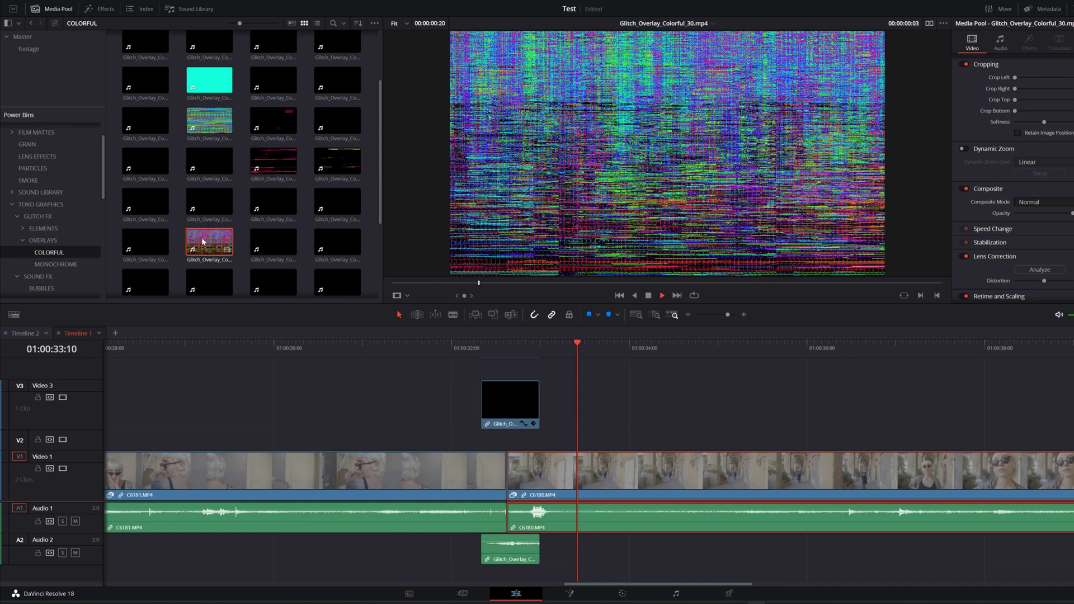
Move the glitch overlay clip away from the cut to Video 2, at about 01:00:37 above C6180.MP4.
left_click(506, 405)
scroll(52, 185, "up", 2)
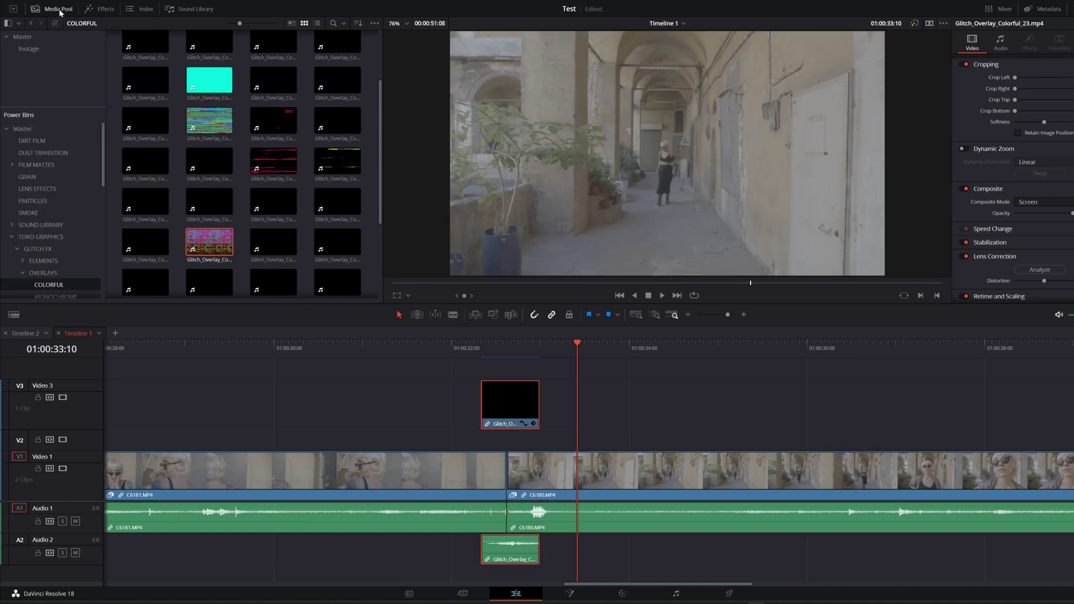
left_click(99, 8)
left_click_drag(500, 394, 926, 439)
Apply Camera_Transition_04 - Right from the Toko Transitions to the cut between C6181.MP4 and C6180.MP4, and play it back.
left_click(45, 50)
left_click(38, 61)
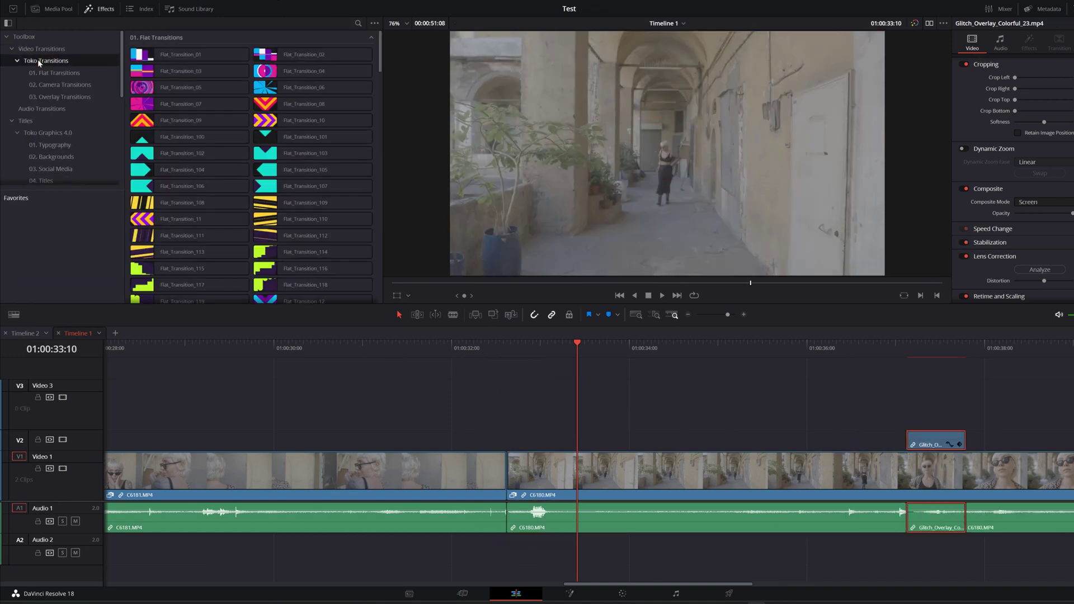
left_click_drag(312, 71, 366, 470)
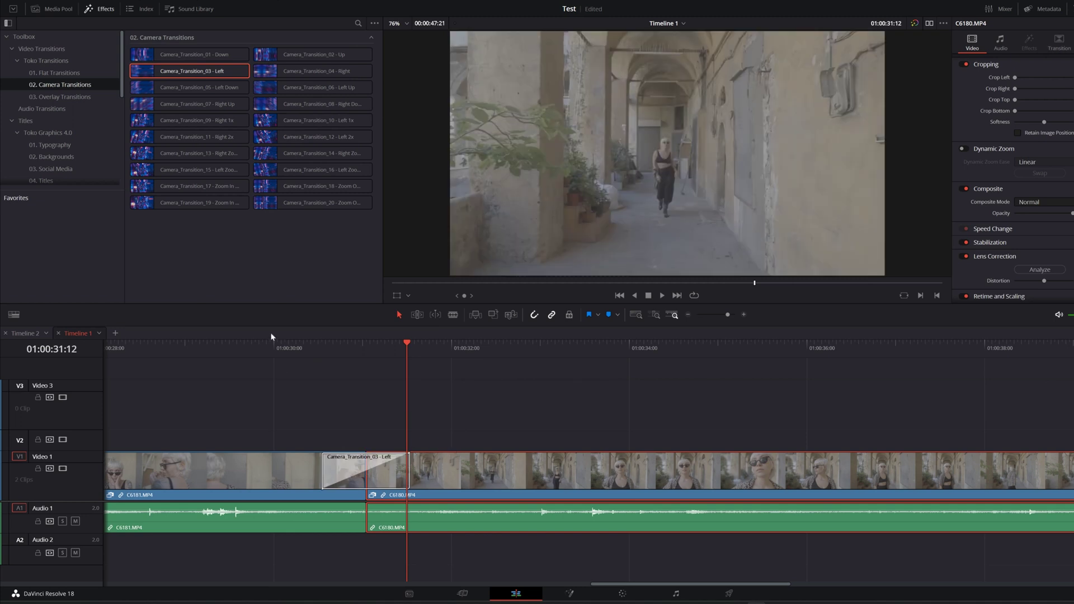
left_click(278, 348)
key("space")
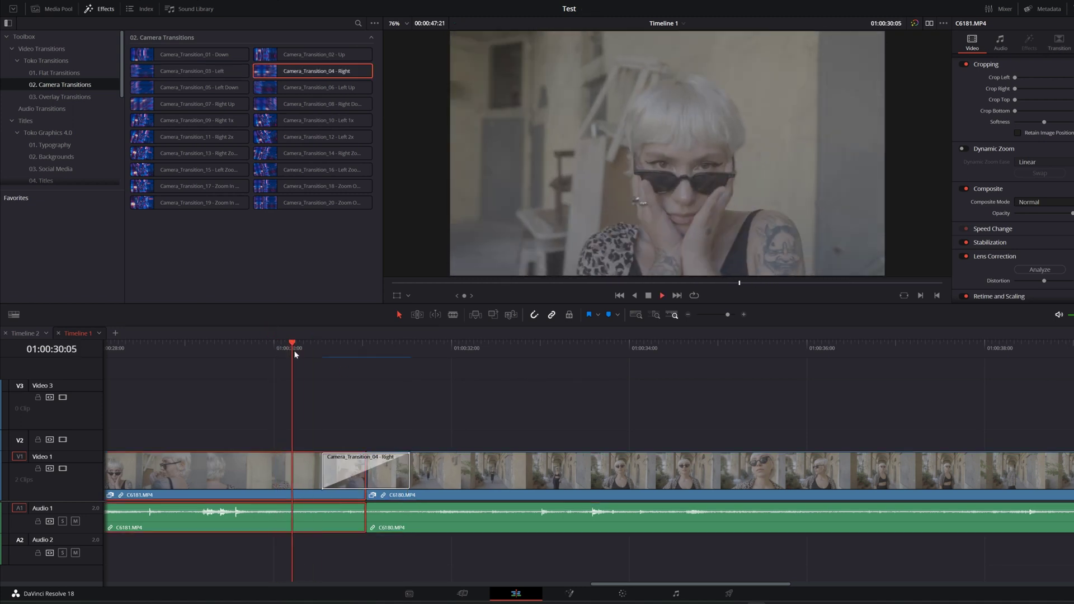
key("space")
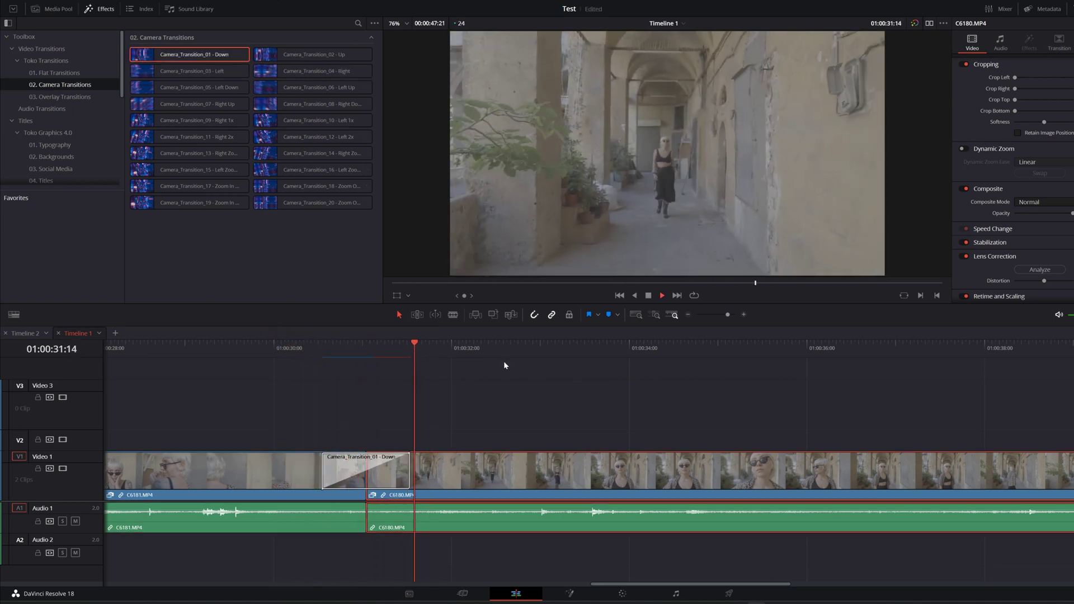
key("space")
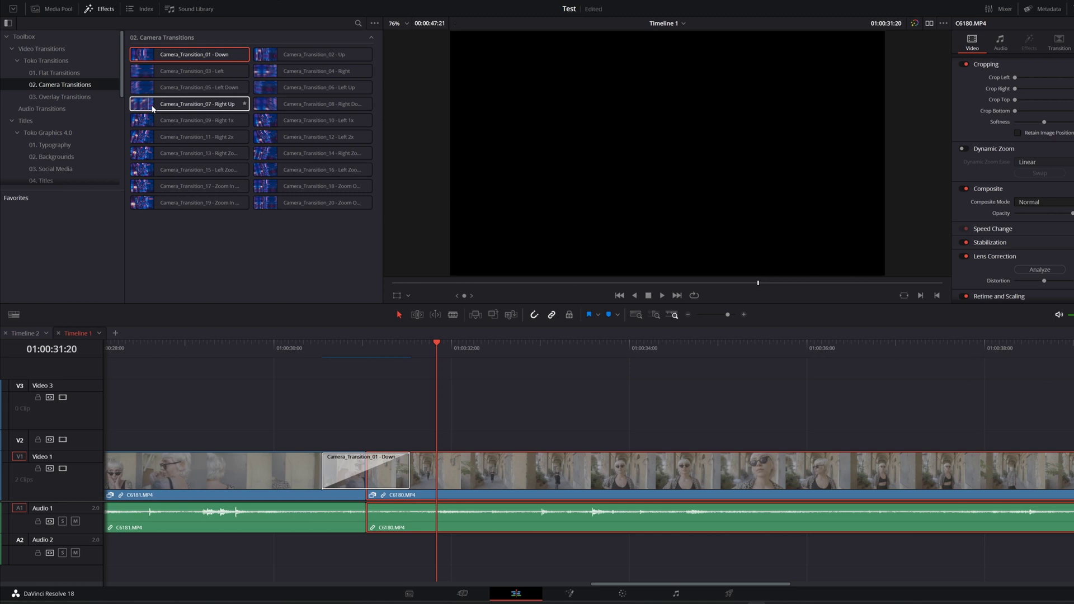
Replace the transition on the cut between C6181.MP4 and C6180.MP4 with Camera_Transition_07 - Right Up and play it.
left_click_drag(153, 109, 356, 454)
left_click(294, 341)
key("space")
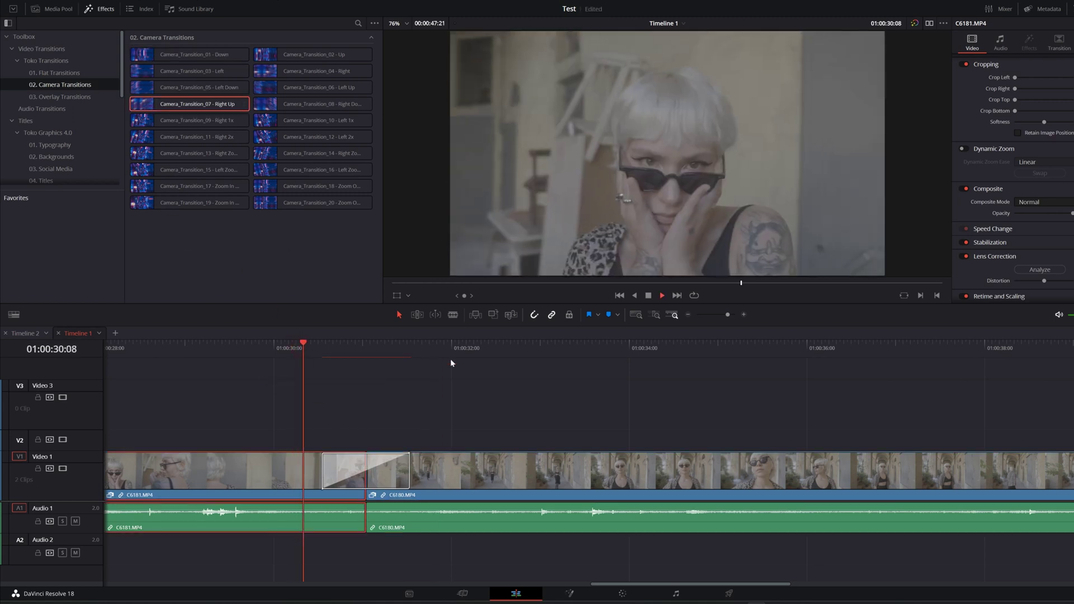
Place Camera_Transition_03 - Left.mp3 from the CAMERA TRANSITION bin on Audio 2 beneath the transition and play the result.
left_click_drag(244, 50, 320, 555)
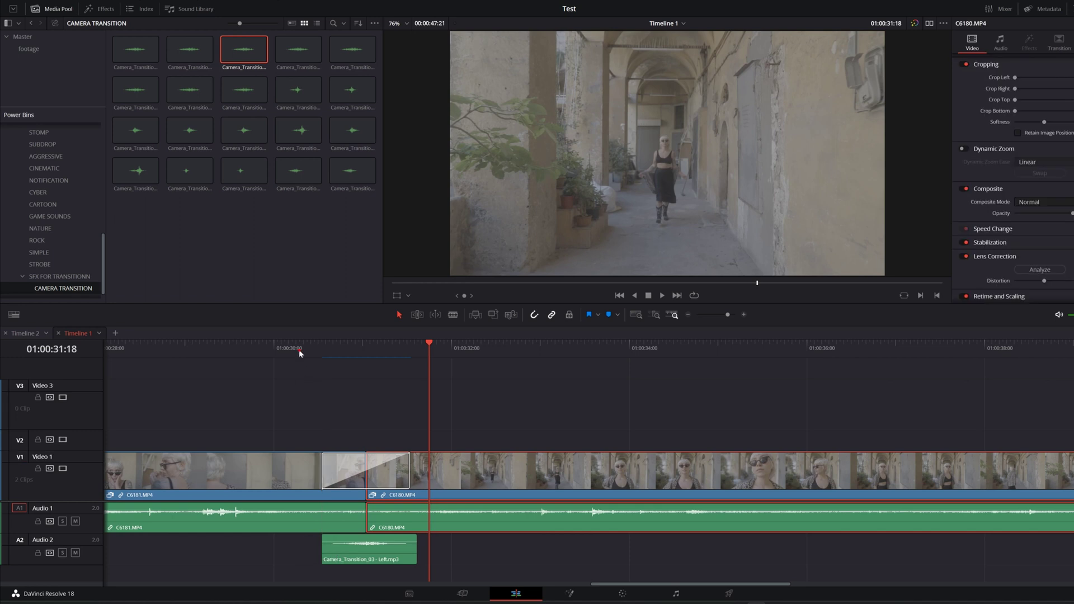
left_click(300, 348)
key("space")
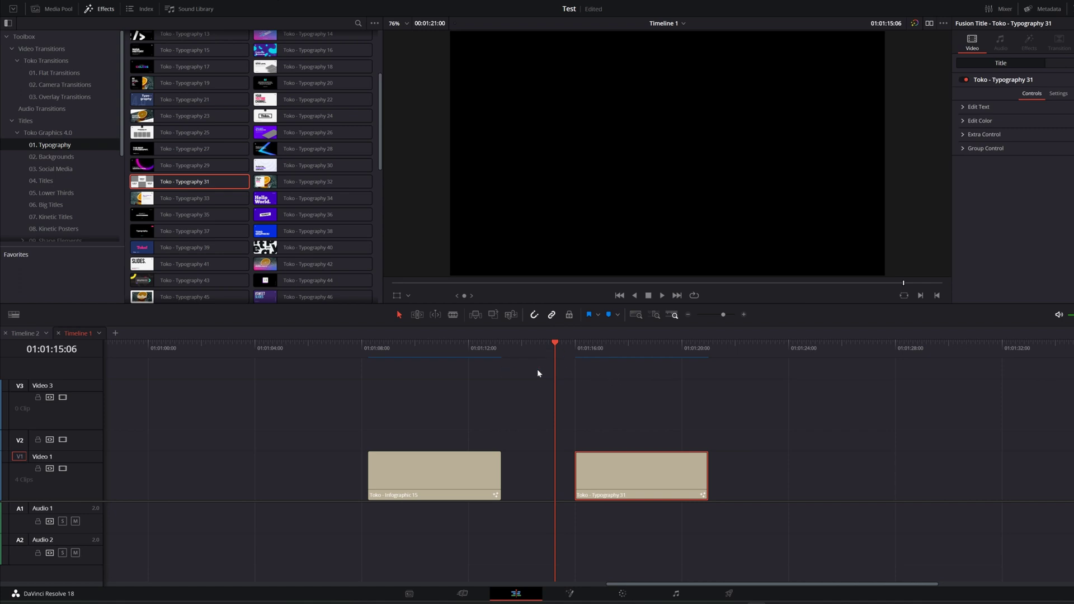
Scrub through the Toko - Typography 31 title to 01:01:18:15 and open the clip on the Fusion page.
left_click_drag(626, 350, 594, 356)
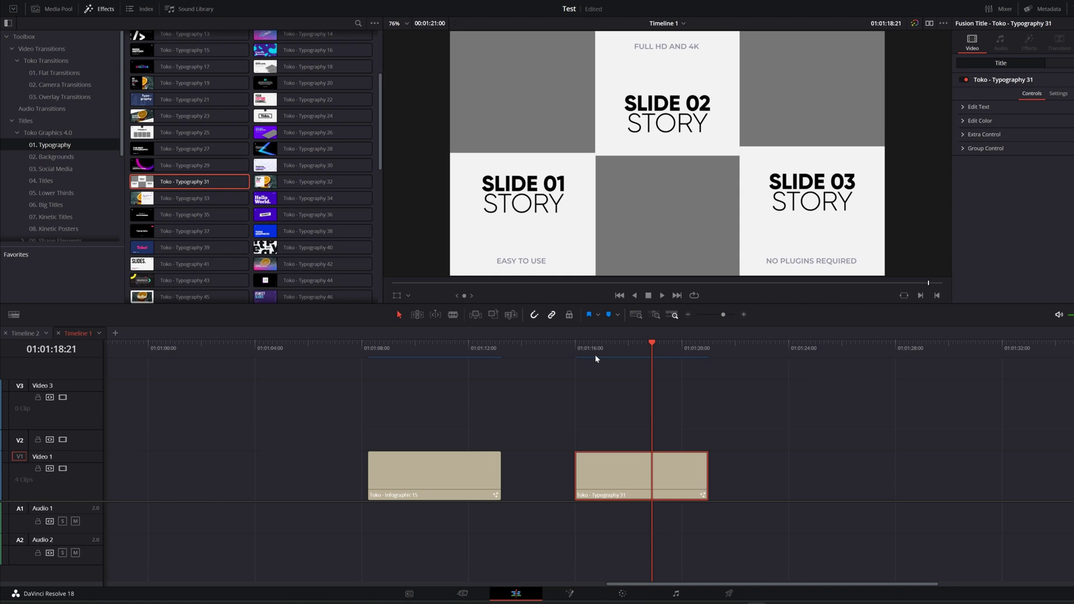
key("j")
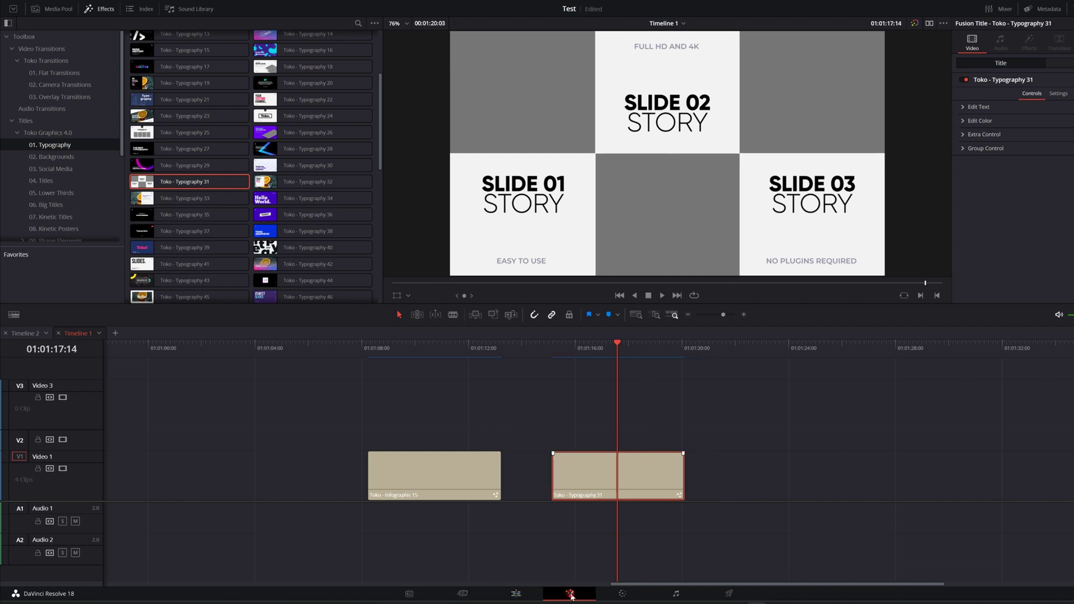
left_click(570, 594)
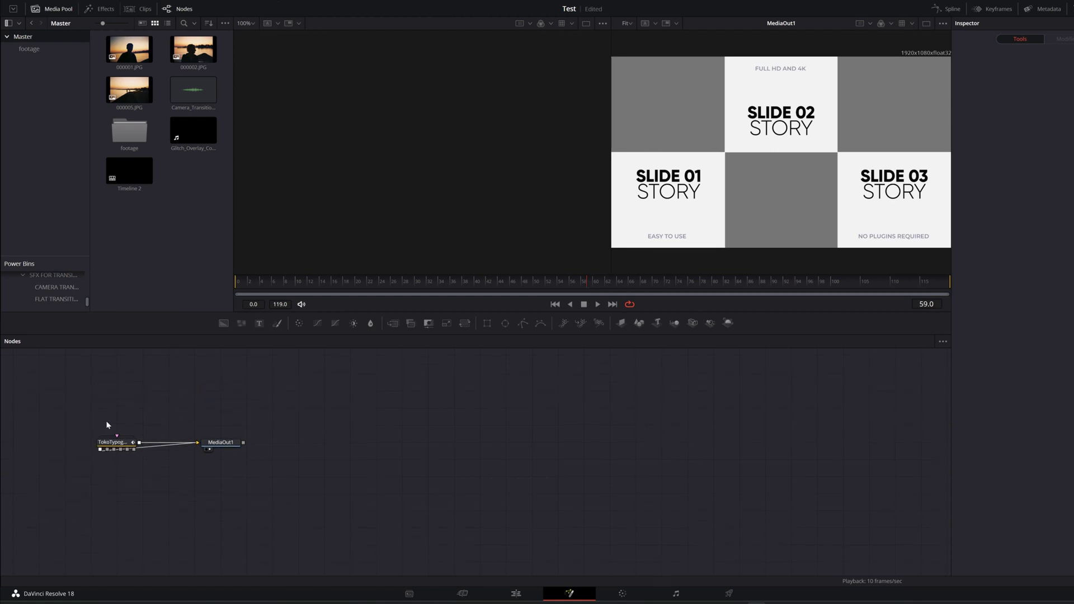
Move the MediaOut1 node away from TokoTypography31 and expand that group to show its placeholder nodes.
scroll(80, 423, "up", 3)
scroll(84, 428, "down", 1)
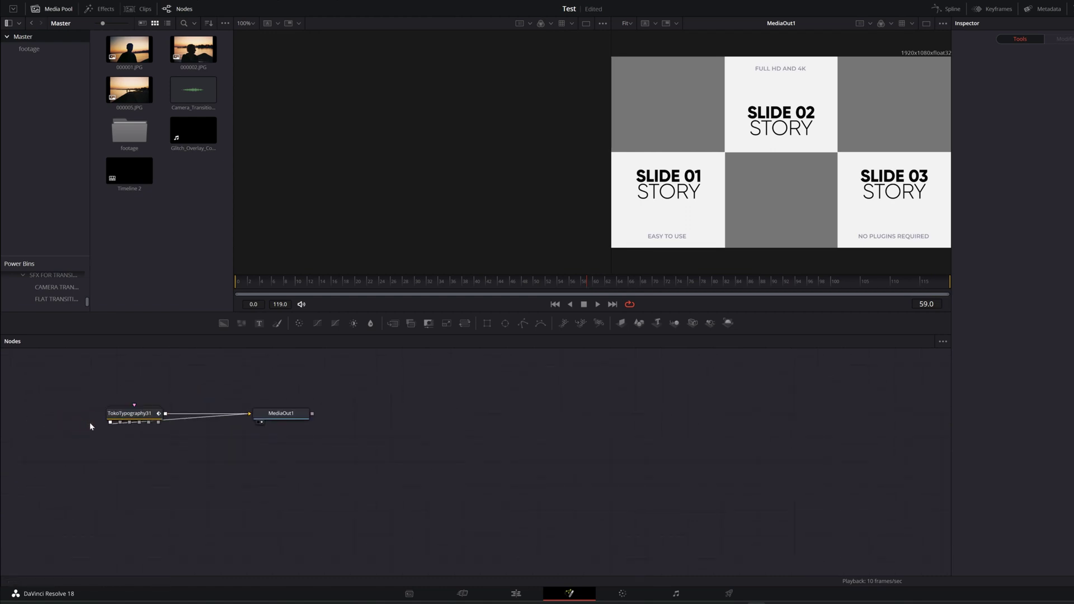
key("ctrl+f")
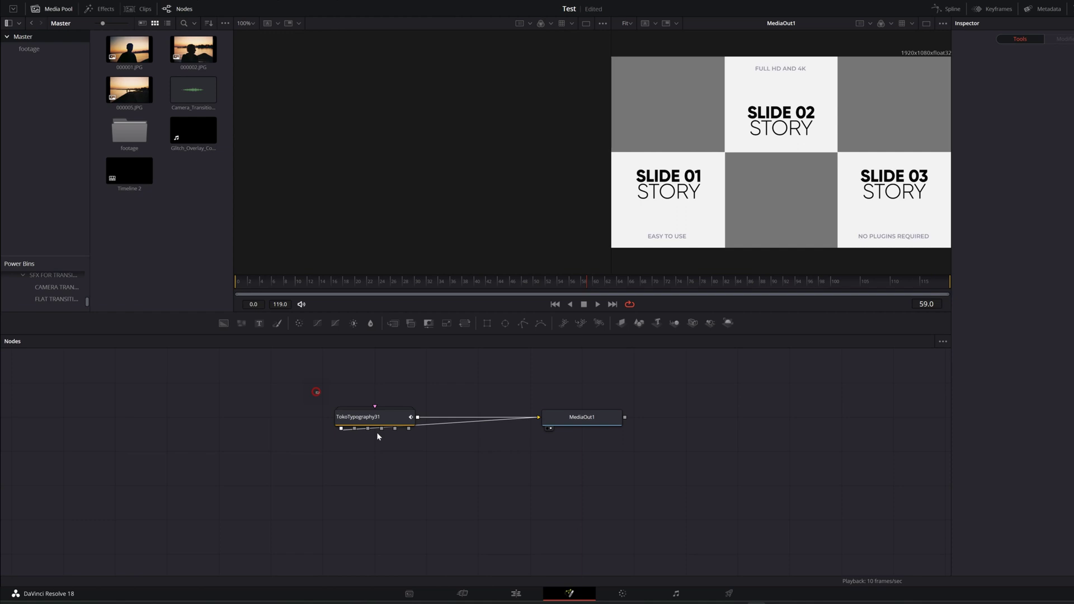
left_click(377, 429)
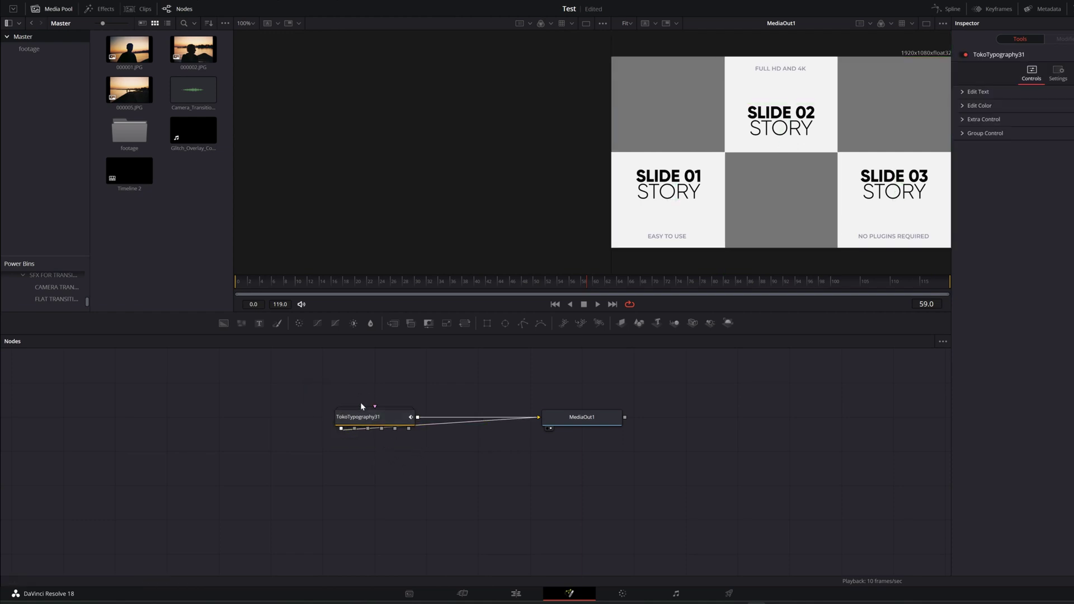
left_click_drag(576, 429, 750, 428)
double_click(344, 417)
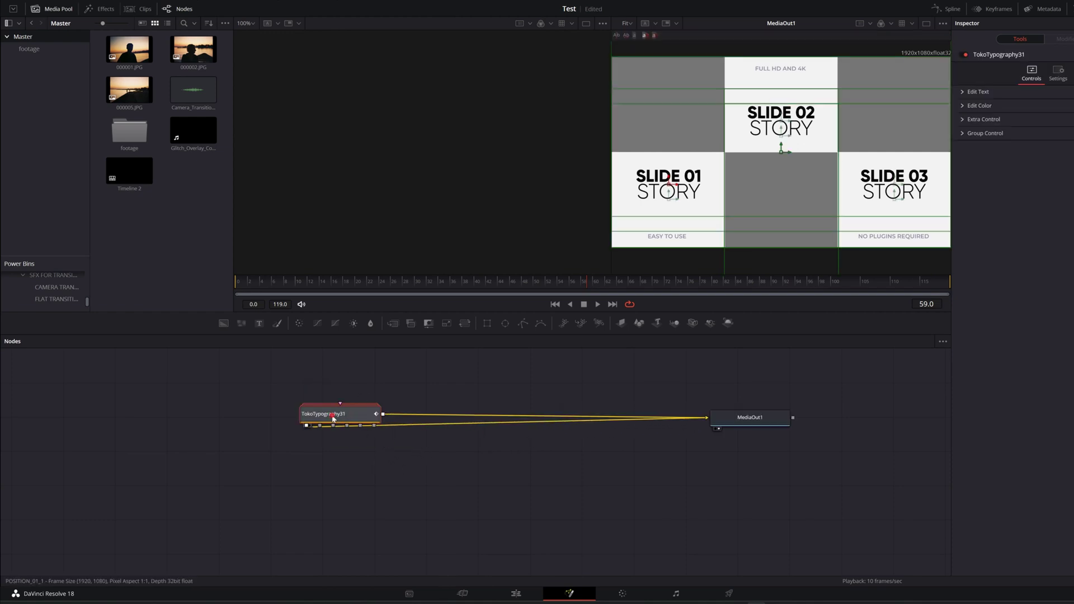
scroll(332, 419, "down", 3)
scroll(347, 428, "down", 1)
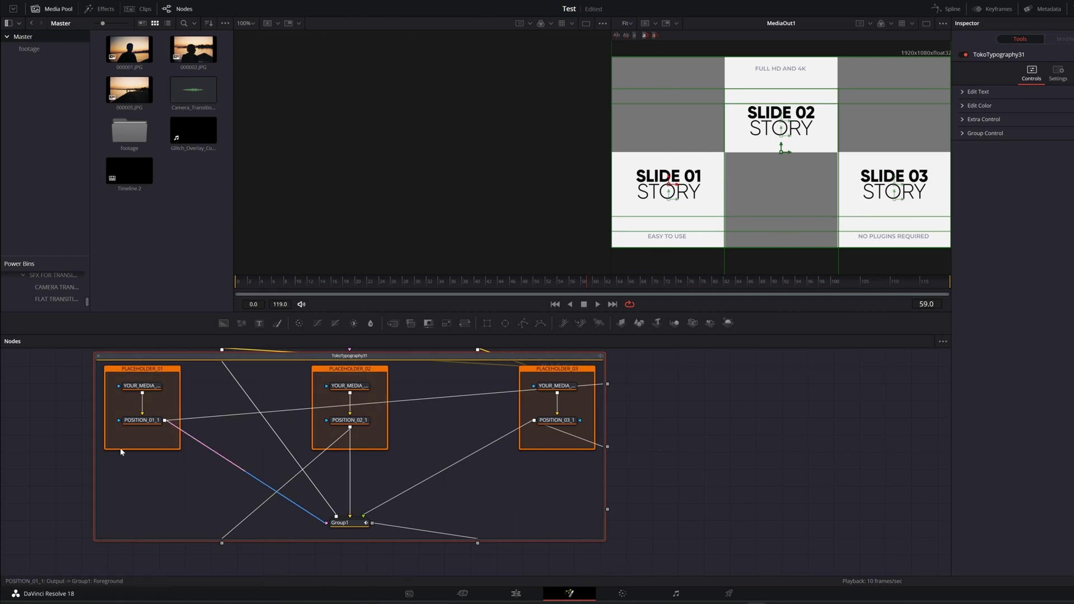
Replace the media nodes in PLACEHOLDER_01, PLACEHOLDER_02 and PLACEHOLDER_03 with 000001.JPG, 000002.JPG and the third sunset photo respectively.
left_click(509, 447)
left_click_drag(130, 52, 136, 61)
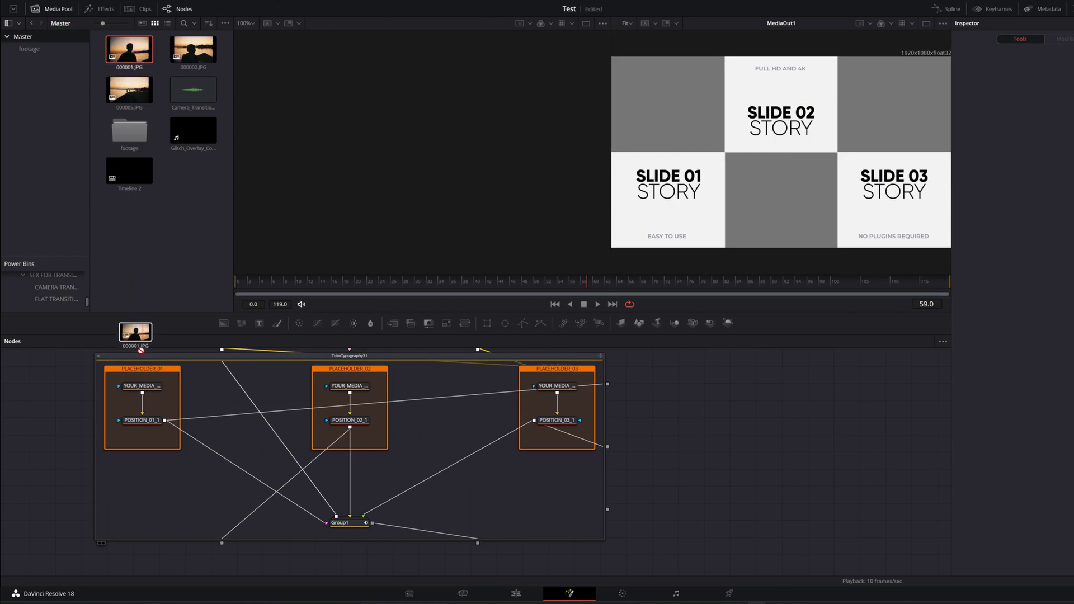
left_click_drag(141, 349, 146, 386)
left_click(644, 307)
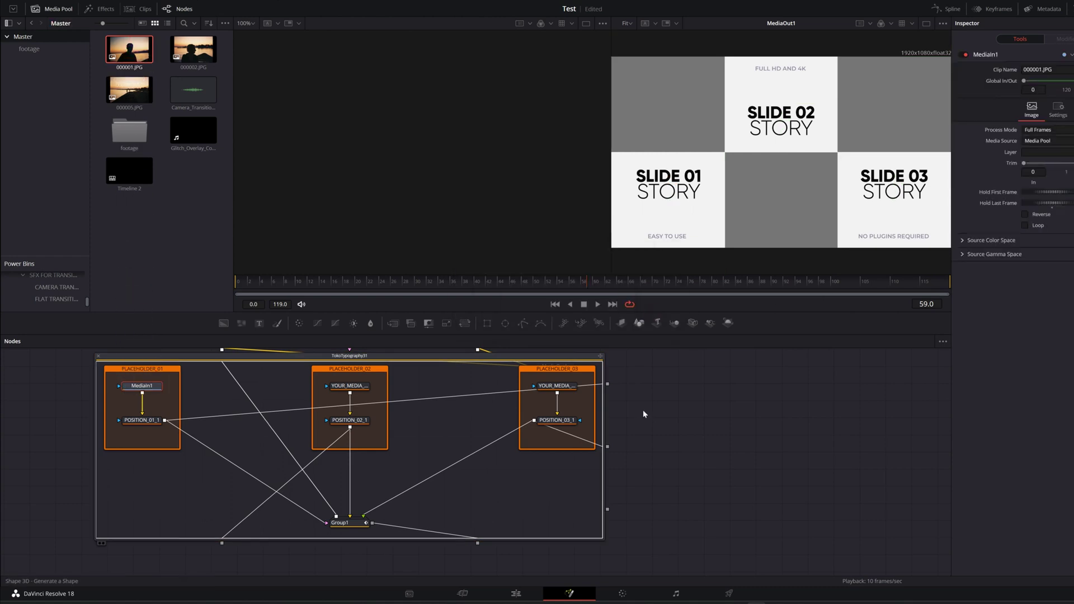
left_click_drag(193, 50, 350, 386)
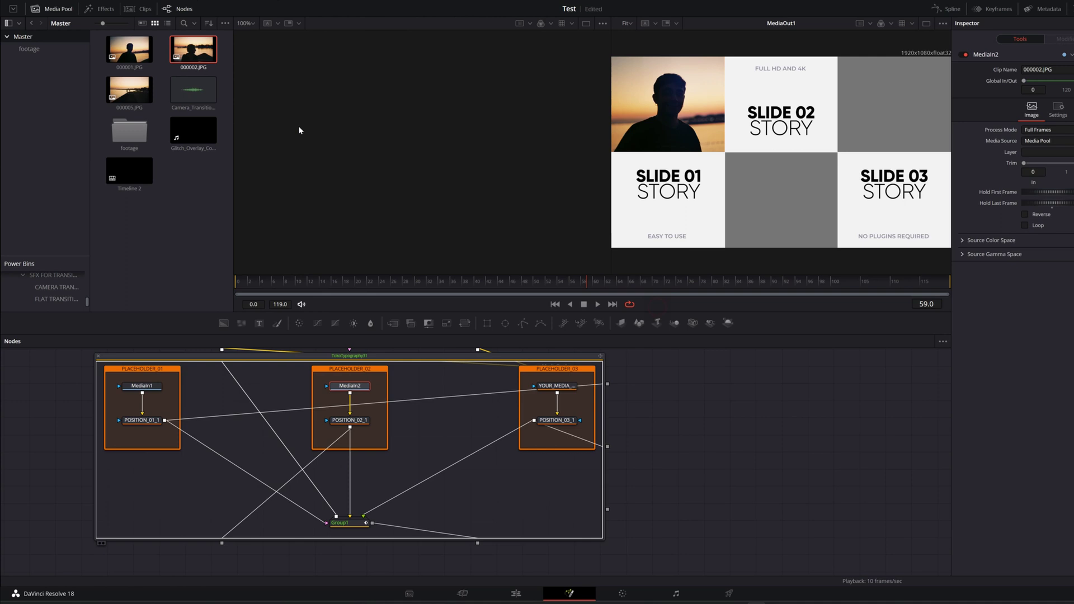
left_click_drag(129, 90, 557, 387)
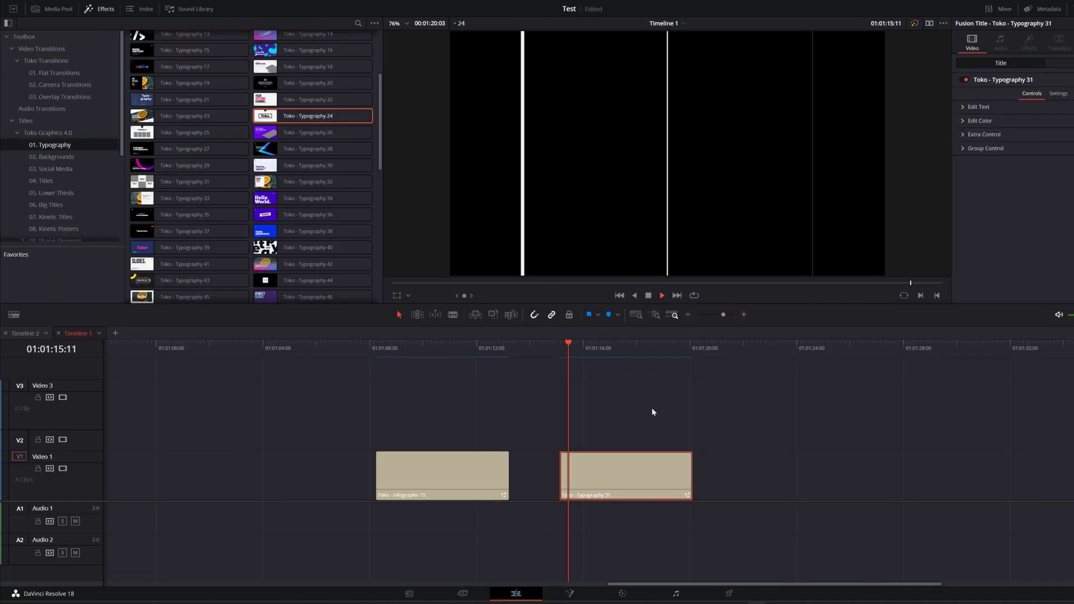